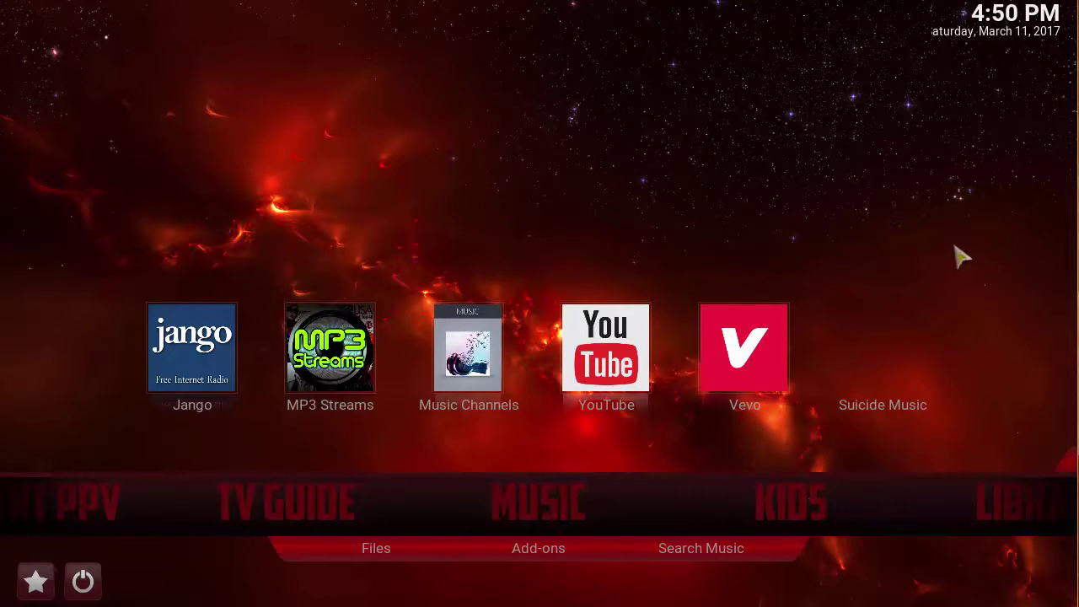
# Step: Switch the home menu to the Movies section and move up into its rows
pyautogui.press('Right')
pyautogui.press('Right')
pyautogui.press('Right')
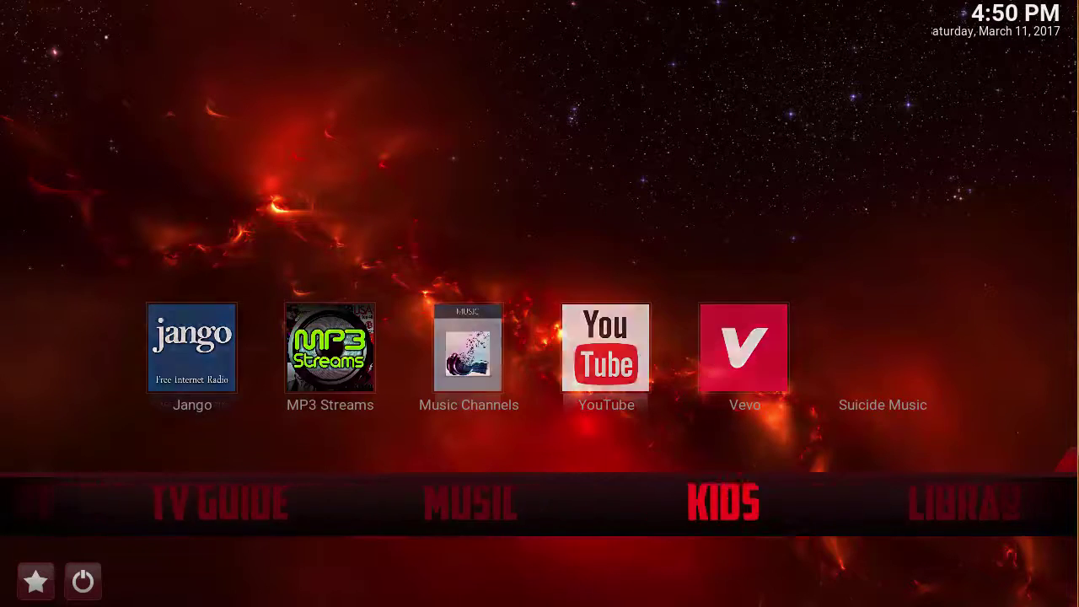
pyautogui.press('Right')
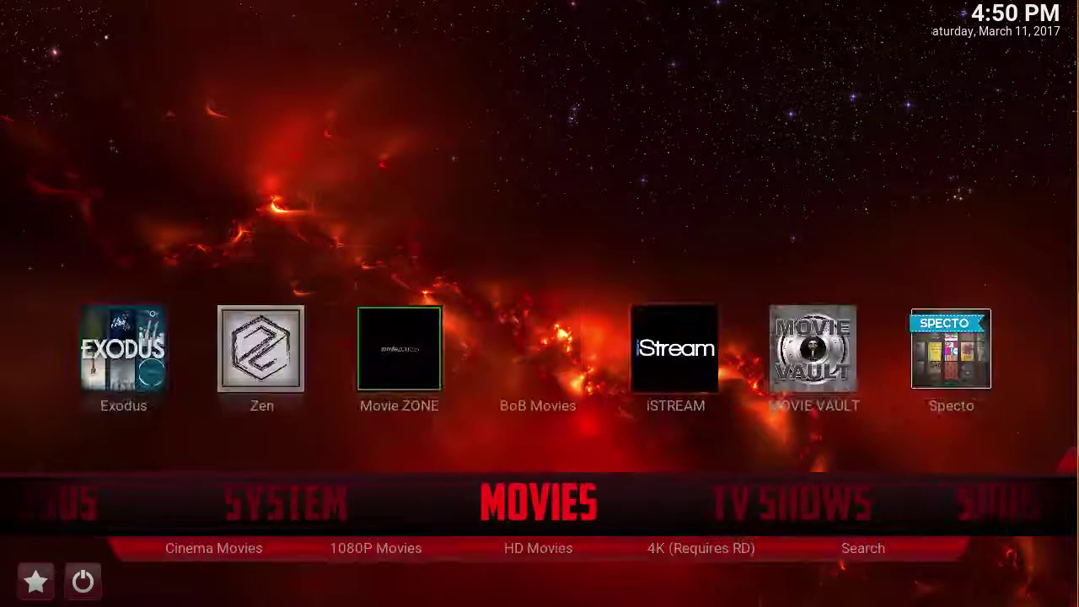
pyautogui.press('Up')
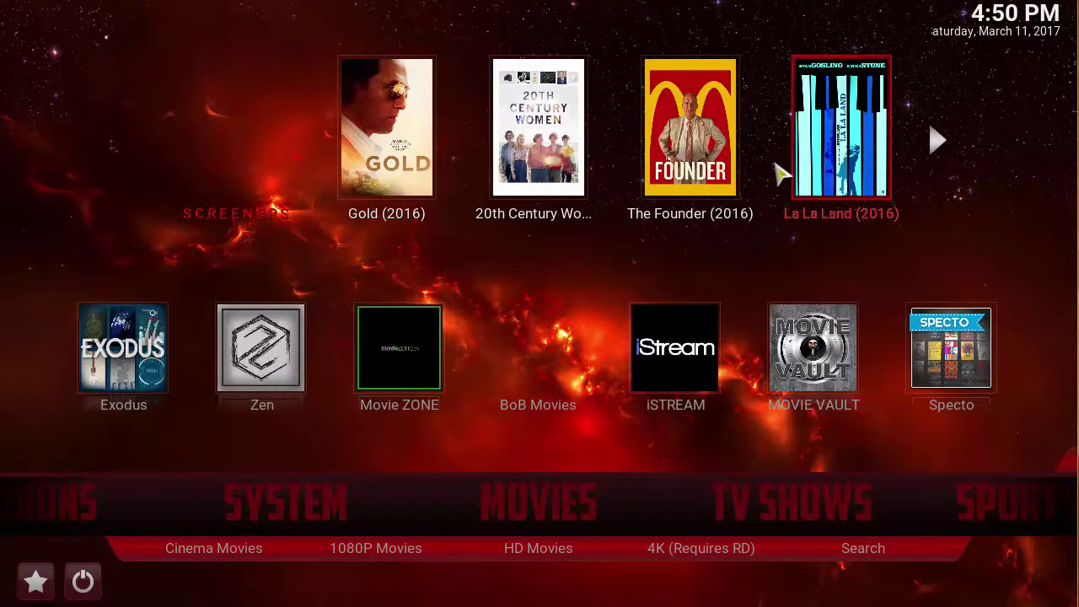
# Step: Browse the Screeners posters from Gold through Moana to Doctor Strange, then return to the menu
pyautogui.press('Right')
pyautogui.press('Right')
pyautogui.press('Right')
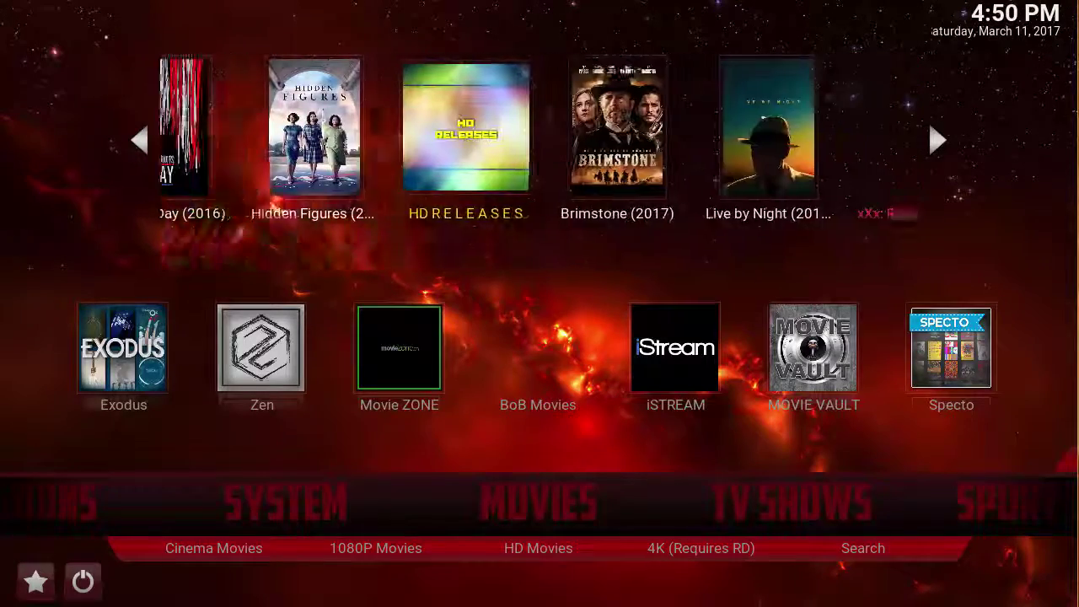
pyautogui.press('Right')
pyautogui.press('Right')
pyautogui.press('Right')
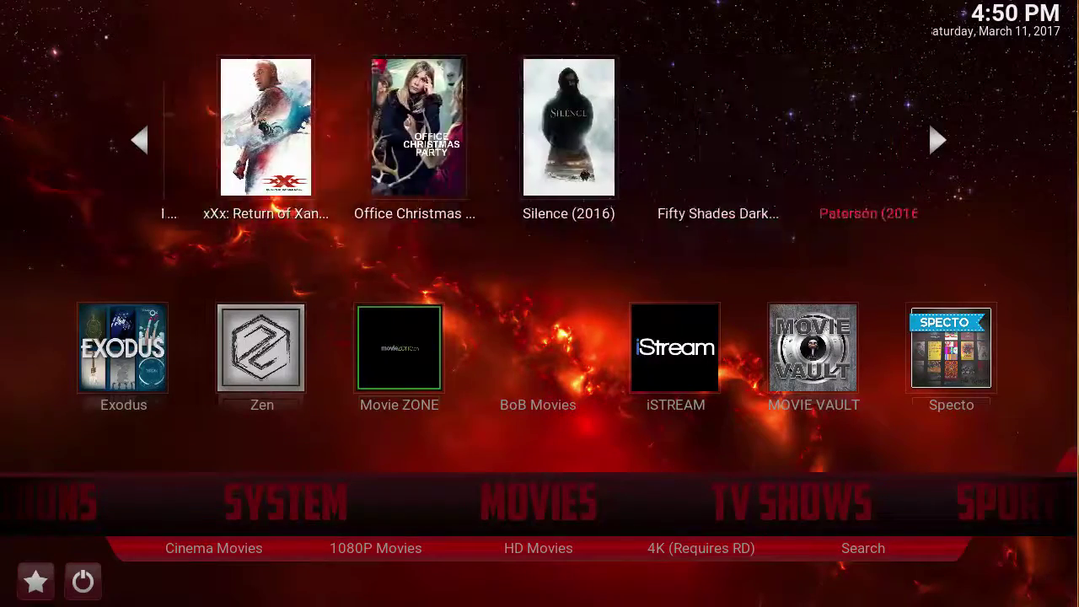
pyautogui.press('Left')
pyautogui.press('Left')
pyautogui.press('Right')
pyautogui.press('Right')
pyautogui.press('Right')
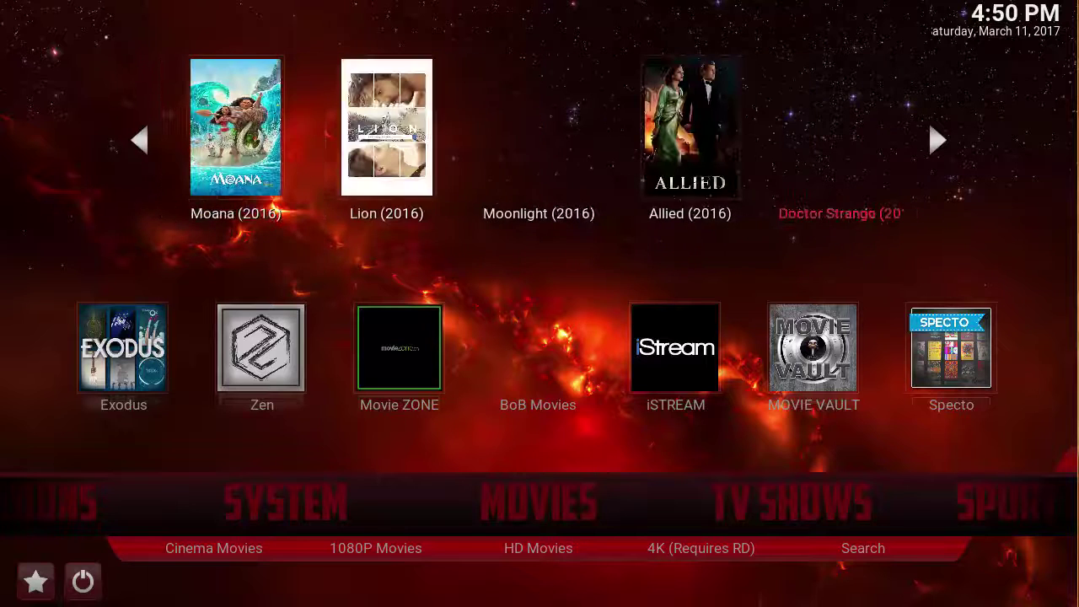
pyautogui.press('Left')
pyautogui.press('Left')
pyautogui.press('Left')
pyautogui.press('Down')
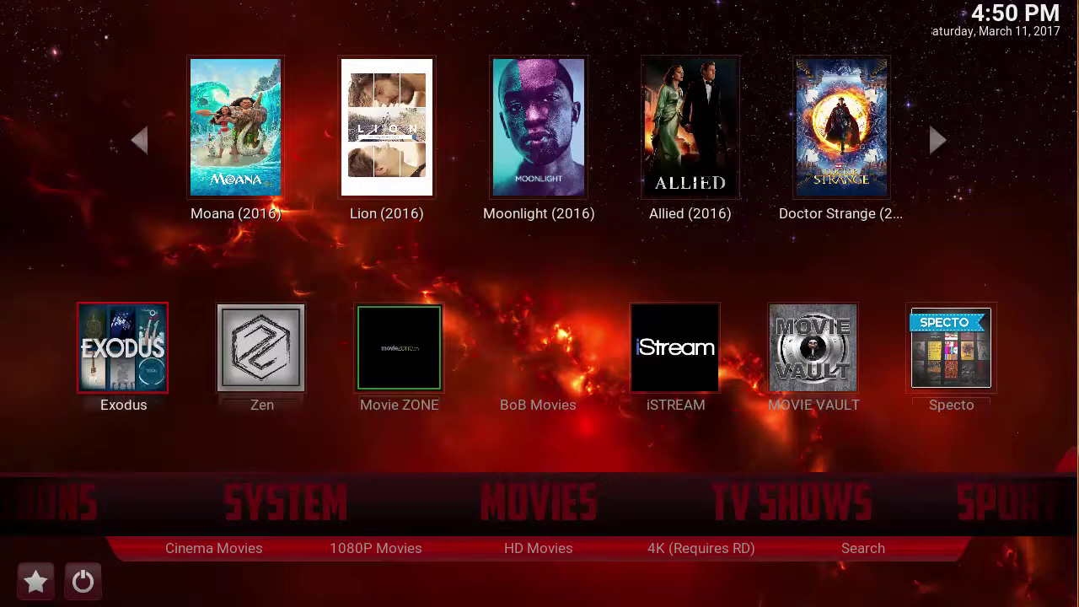
pyautogui.press('Down')
pyautogui.press('Down')
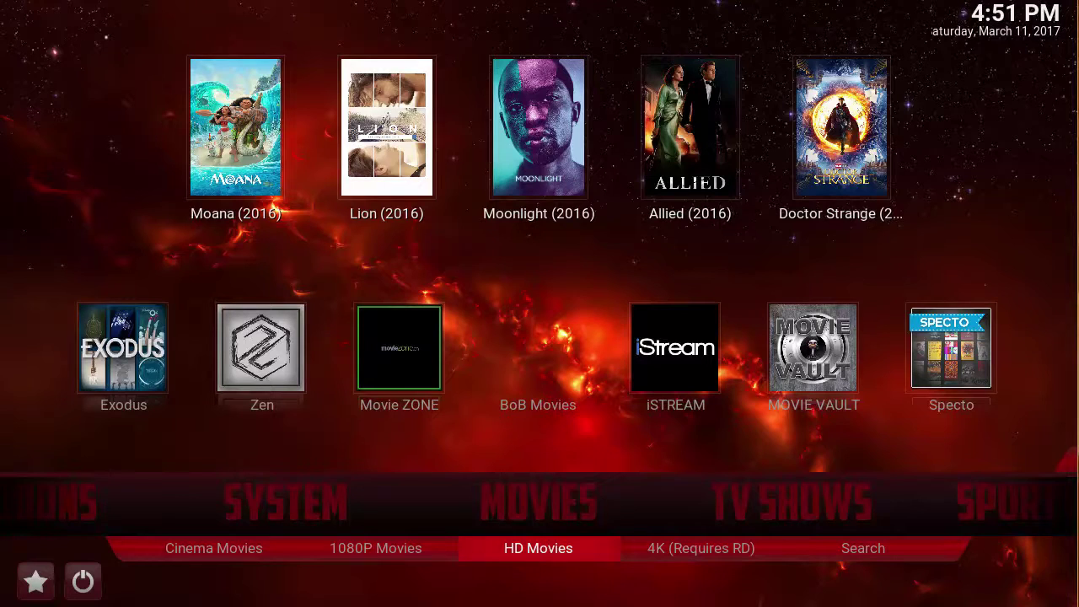
# Step: Switch to TV Shows and browse its poster row to Letterkenny
pyautogui.press('Up')
pyautogui.press('Right')
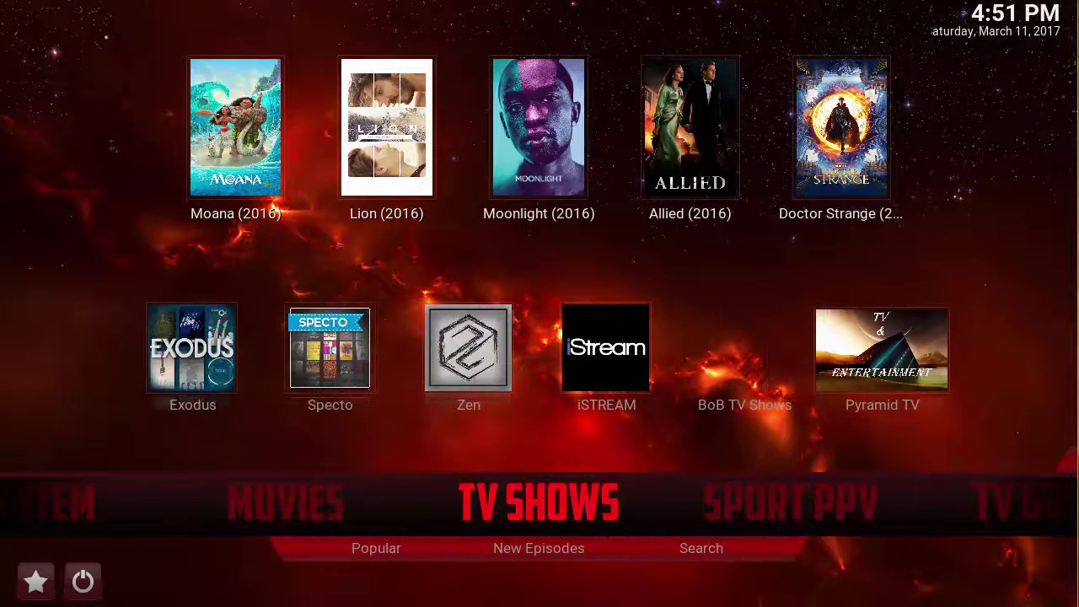
pyautogui.press('Up')
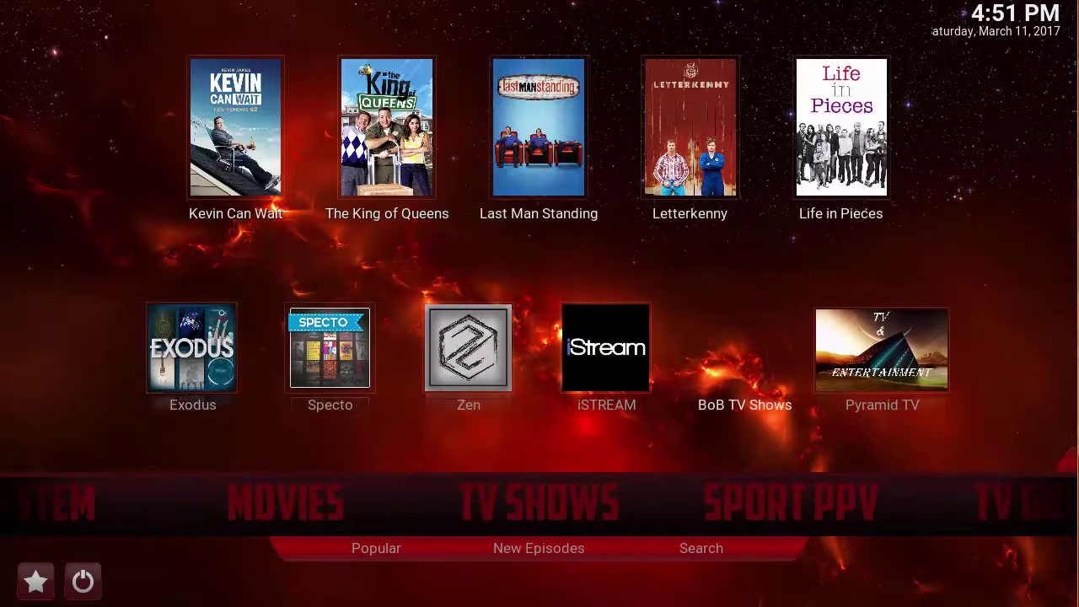
pyautogui.press('Up')
pyautogui.press('Right')
pyautogui.press('Right')
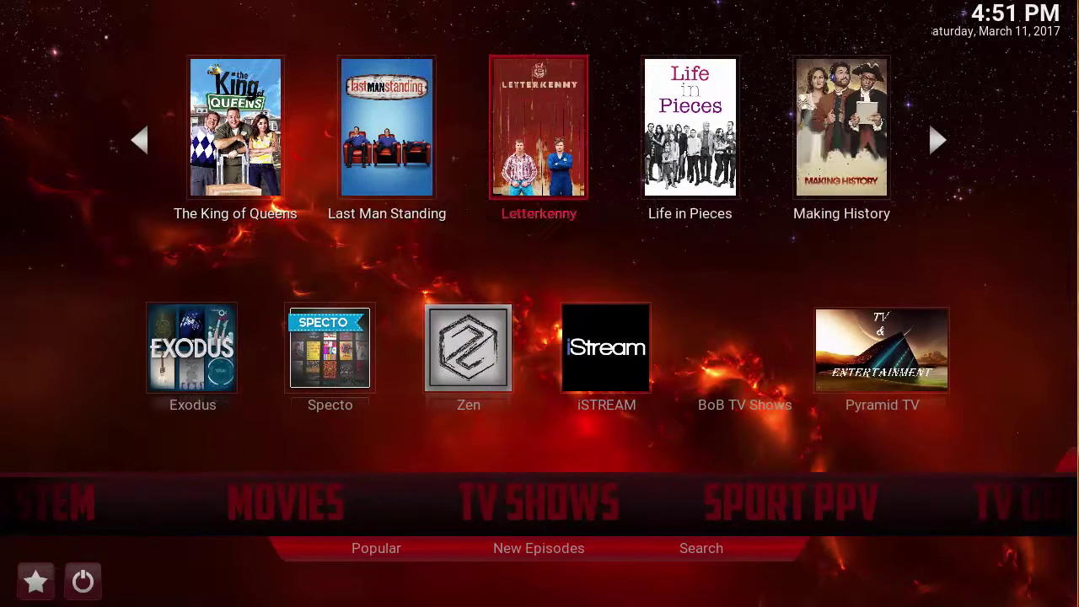
pyautogui.press('Down')
pyautogui.press('Down')
# Step: Go to Sport PPV and look over DC Sports, UFC Finest and the sub-sections to Suicide PPV
pyautogui.press('Right')
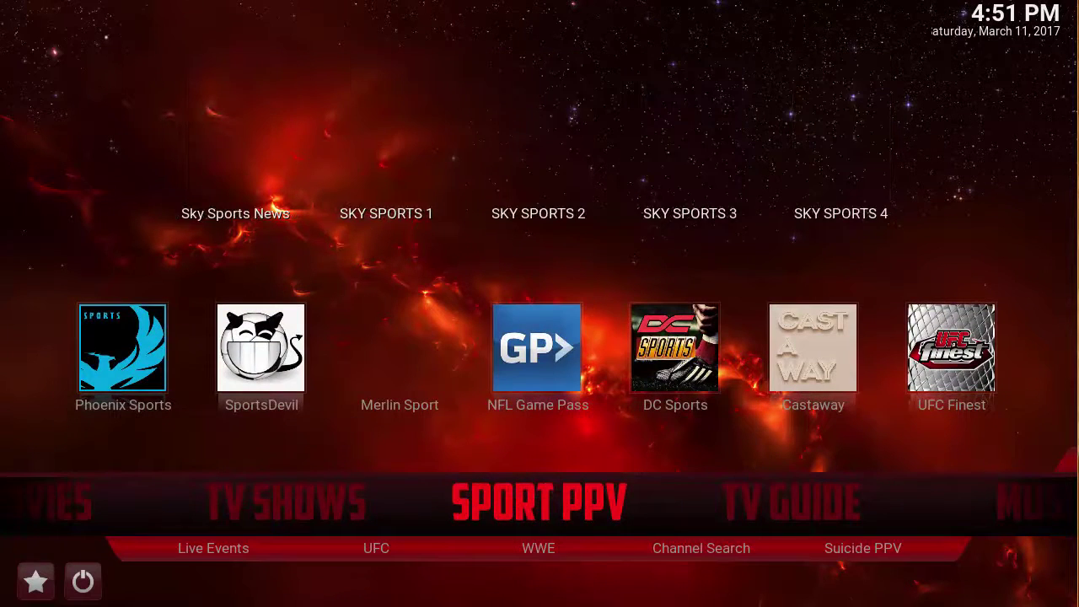
pyautogui.press('Up')
pyautogui.press('Right')
pyautogui.press('Right')
pyautogui.press('Right')
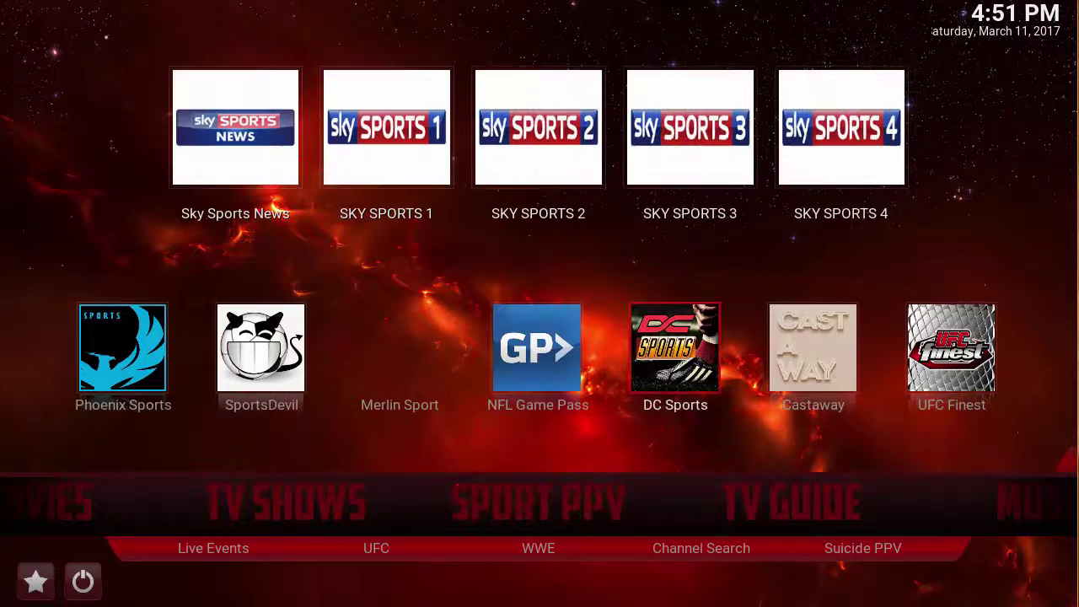
pyautogui.press('Right')
pyautogui.press('Left')
pyautogui.press('Left')
pyautogui.press('Left')
pyautogui.press('Left')
pyautogui.press('Left')
pyautogui.press('Right')
pyautogui.press('Right')
pyautogui.press('Right')
pyautogui.press('Right')
pyautogui.press('Right')
pyautogui.press('Down')
pyautogui.press('Down')
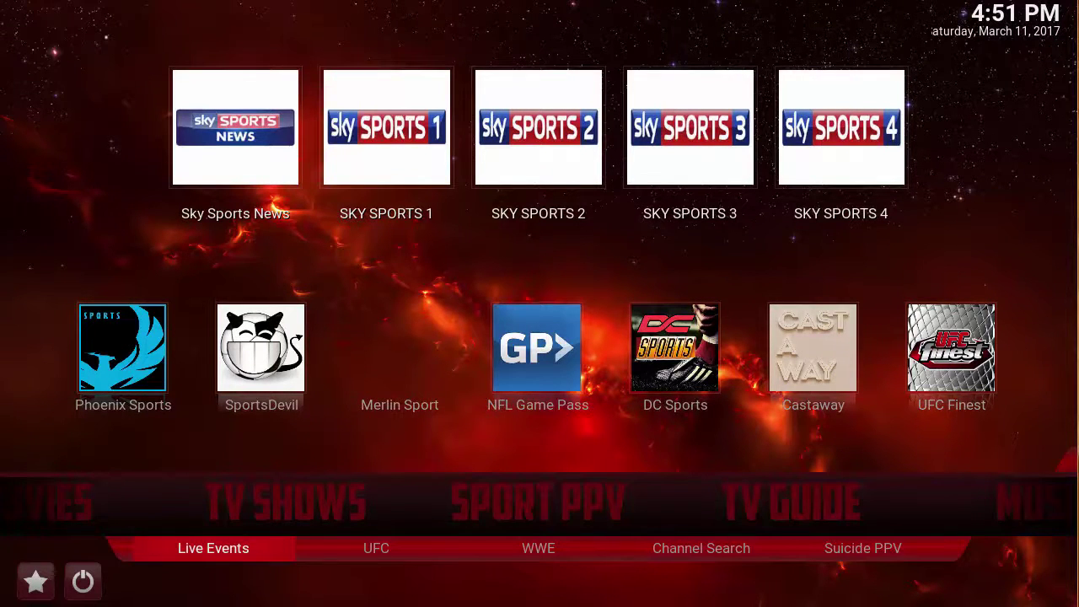
pyautogui.press('Right')
pyautogui.press('Right')
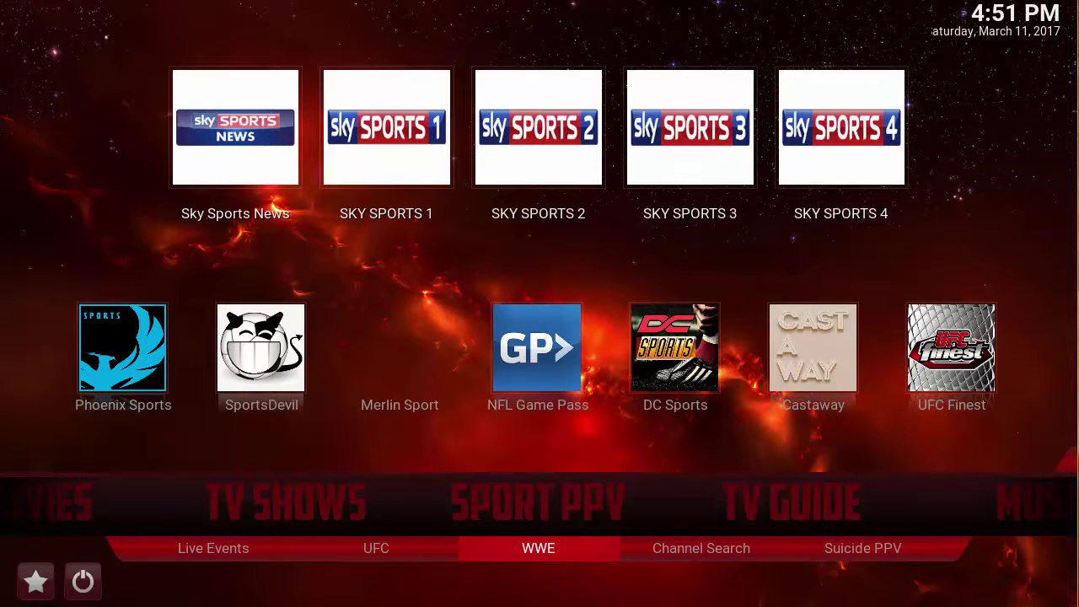
pyautogui.press('Left')
pyautogui.press('Left')
pyautogui.press('Right')
pyautogui.press('Right')
pyautogui.press('Right')
pyautogui.press('Right')
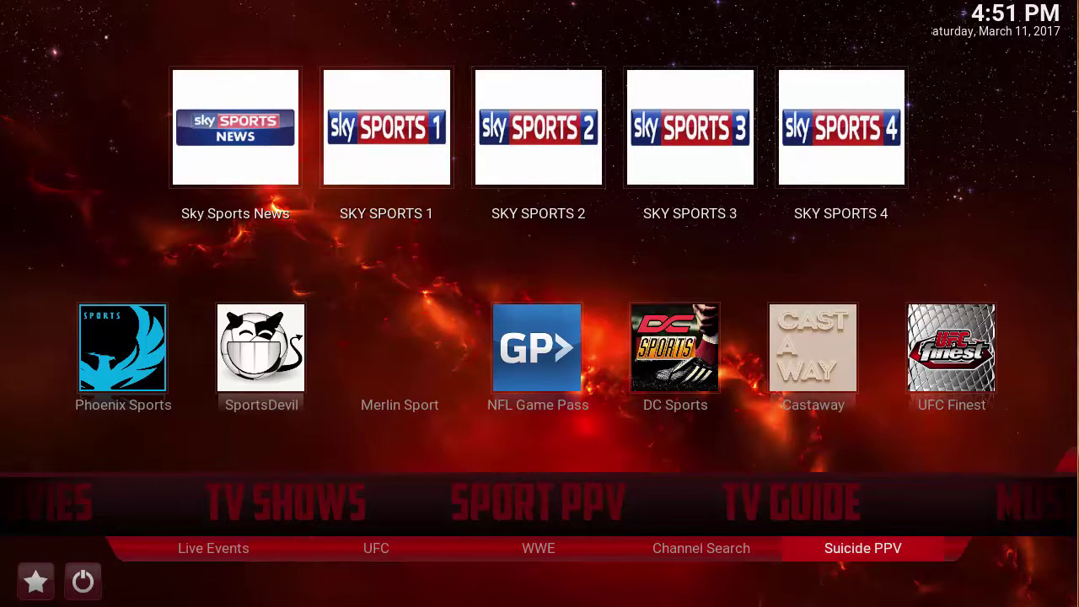
# Step: Browse the TV Guide live TV add-ons: FREEDOM, Israel Live, Cypher and Gobble
pyautogui.press('Up')
pyautogui.press('Right')
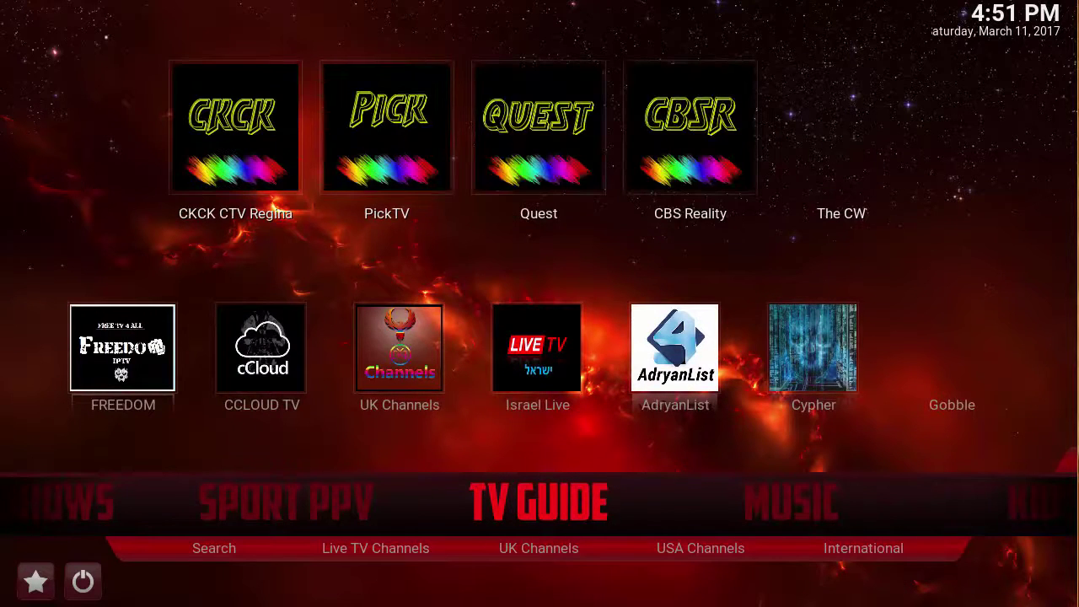
pyautogui.press('Up')
pyautogui.press('Right')
pyautogui.press('Right')
pyautogui.press('Right')
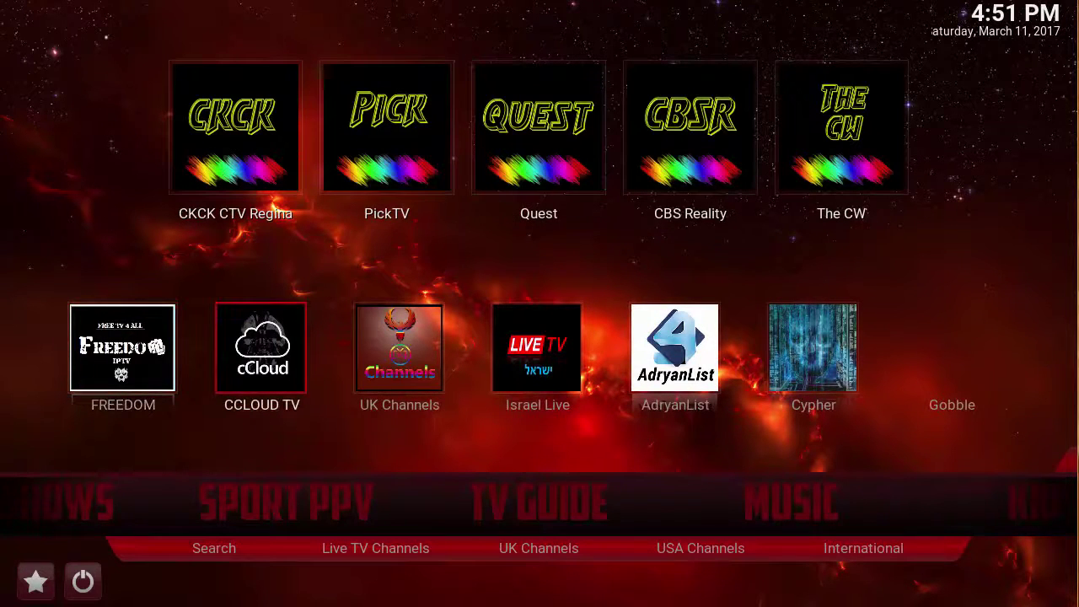
pyautogui.press('Left')
pyautogui.press('Left')
pyautogui.press('Left')
pyautogui.press('Right')
pyautogui.press('Right')
pyautogui.press('Right')
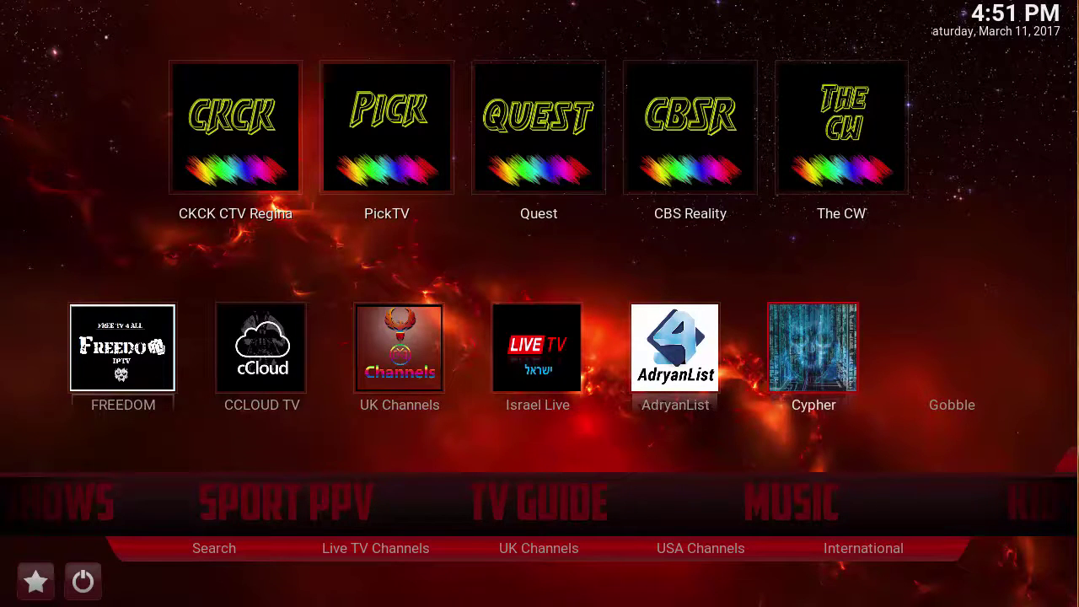
pyautogui.press('Right')
pyautogui.press('Right')
pyautogui.press('Left')
pyautogui.press('Down')
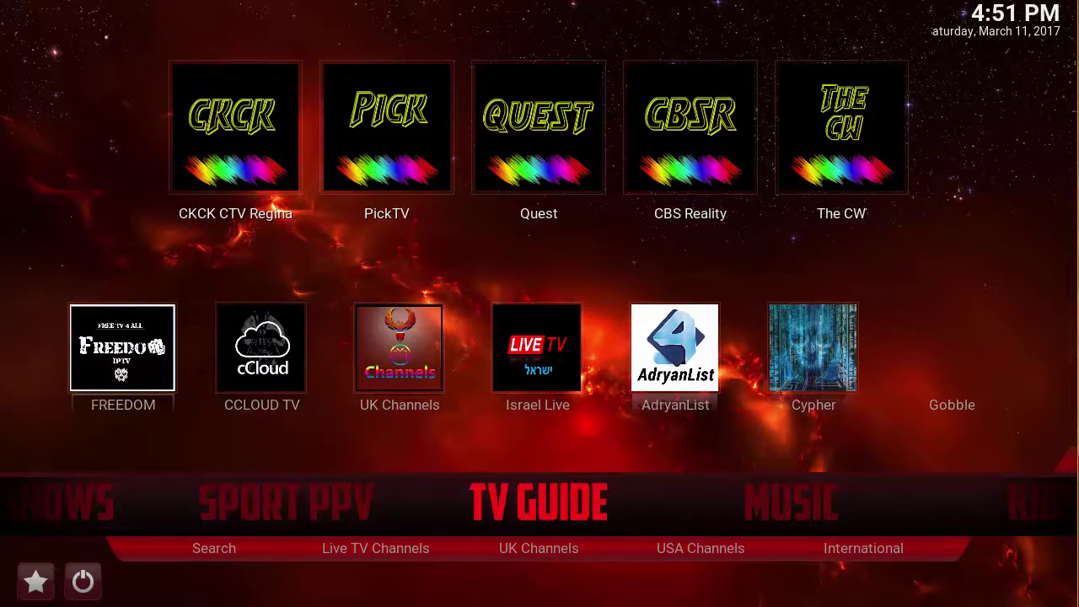
# Step: Move through the Music and Kids sections, viewing the ToonsTv add-on
pyautogui.press('Right')
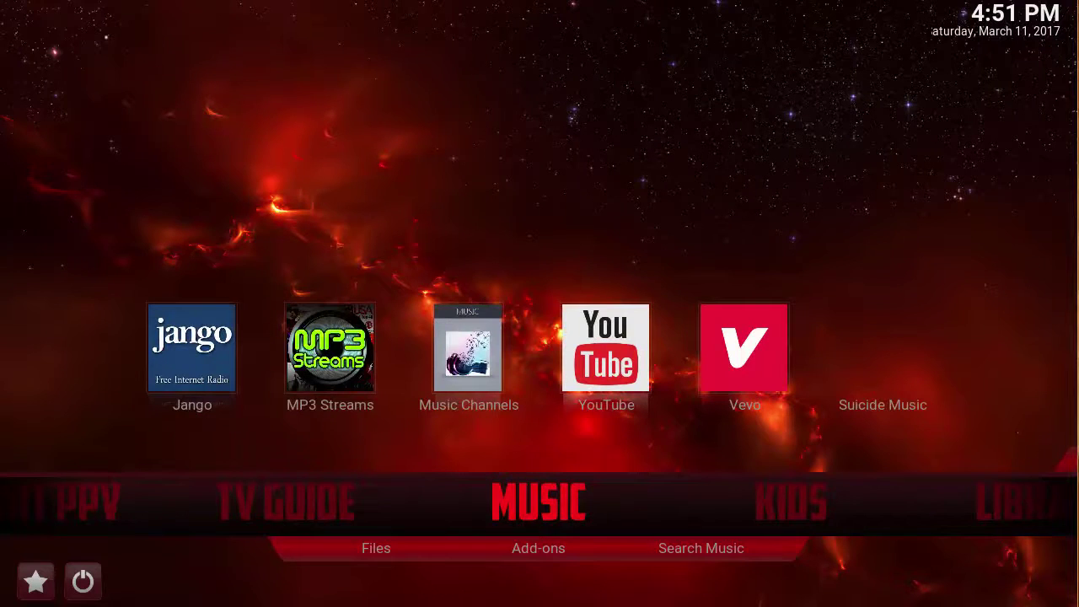
pyautogui.press('Right')
pyautogui.press('Up')
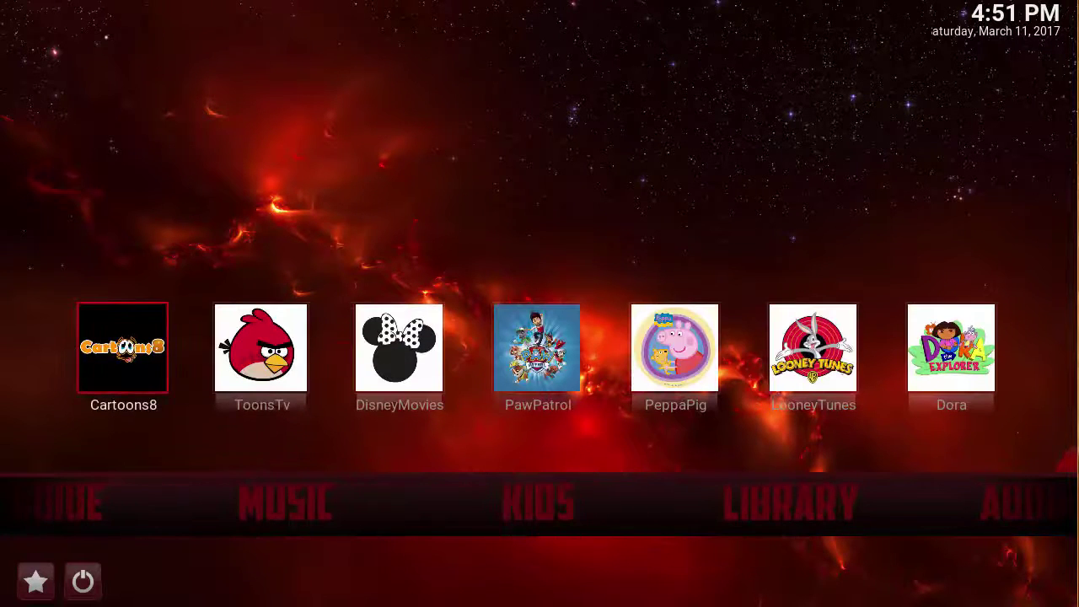
pyautogui.press('Right')
pyautogui.press('Right')
pyautogui.press('Right')
pyautogui.press('Right')
pyautogui.press('Down')
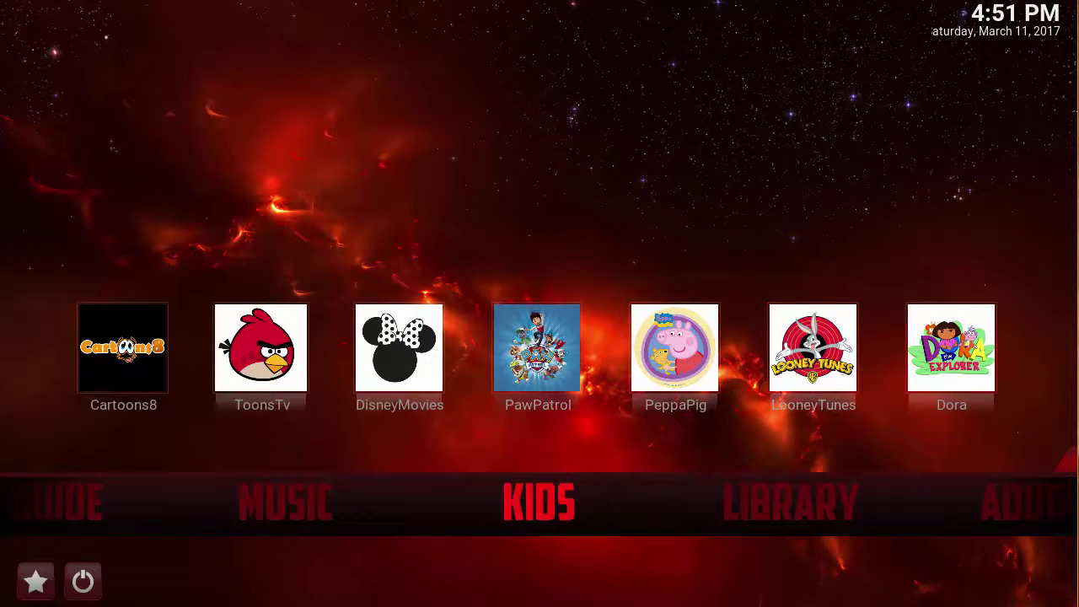
pyautogui.press('Right')
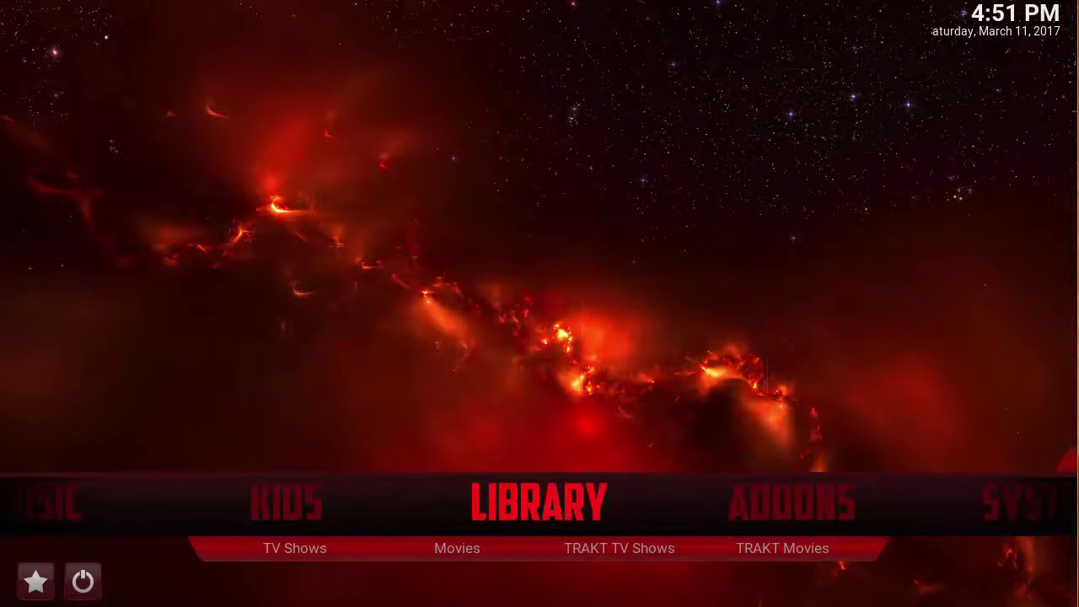
# Step: Step through the Library entries: TV Shows, Movies, TRAKT Movies and TRAKT TV Shows
pyautogui.press('Down')
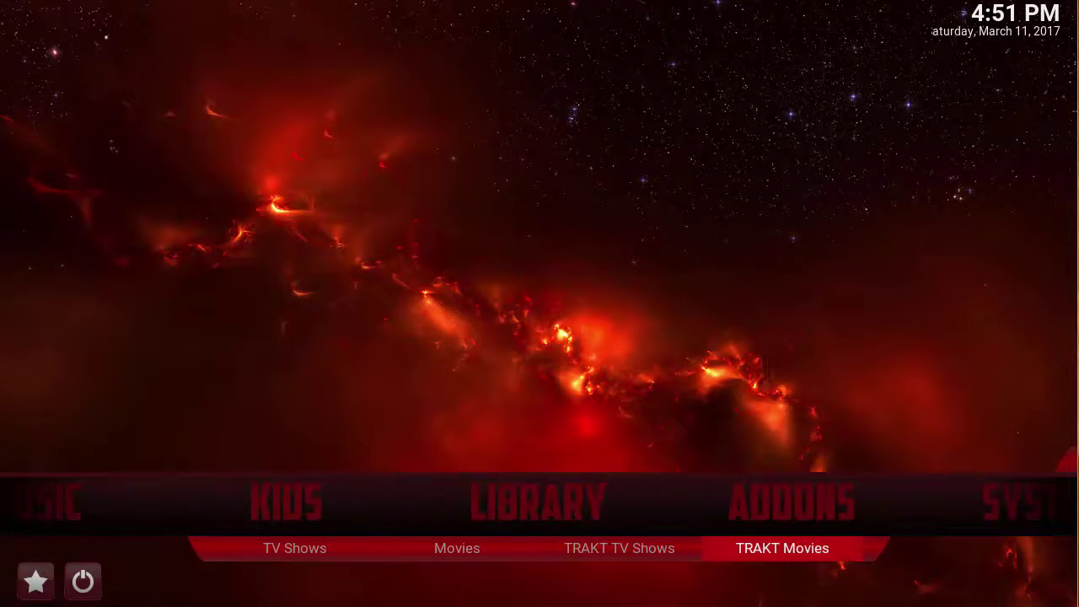
pyautogui.press('Left')
pyautogui.press('Left')
pyautogui.press('Left')
pyautogui.press('Right')
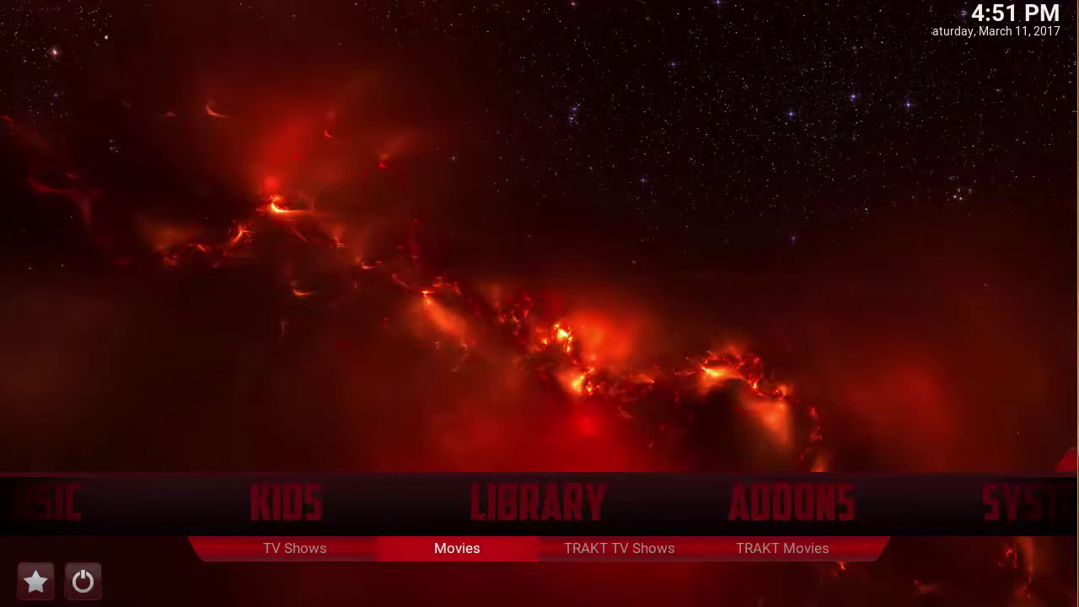
pyautogui.press('Right')
pyautogui.press('Right')
# Step: Open the Movies library briefly, then return to the home screen
pyautogui.press('Left')
pyautogui.press('Left')
pyautogui.press('Return')
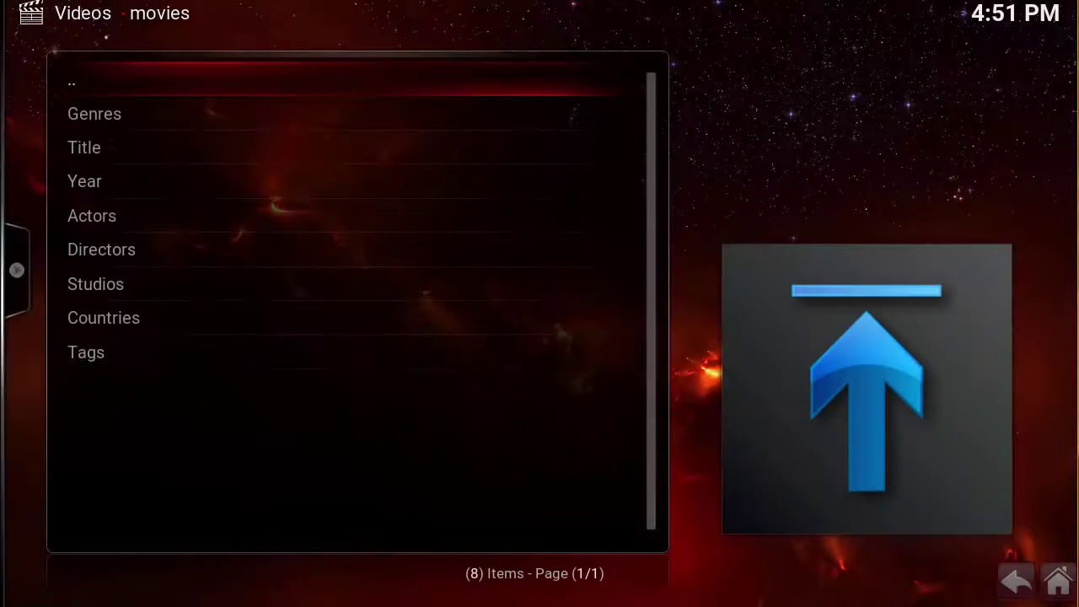
pyautogui.press('Return')
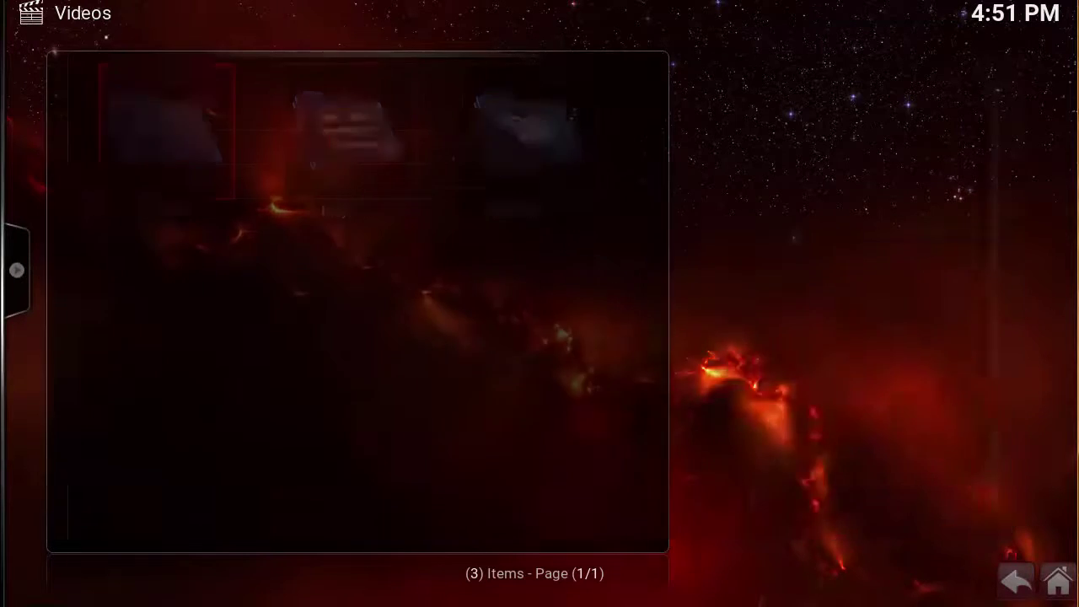
# Step: Switch to Addons and browse GoodFellas and BoB, ending on Pyramid
pyautogui.press('Right')
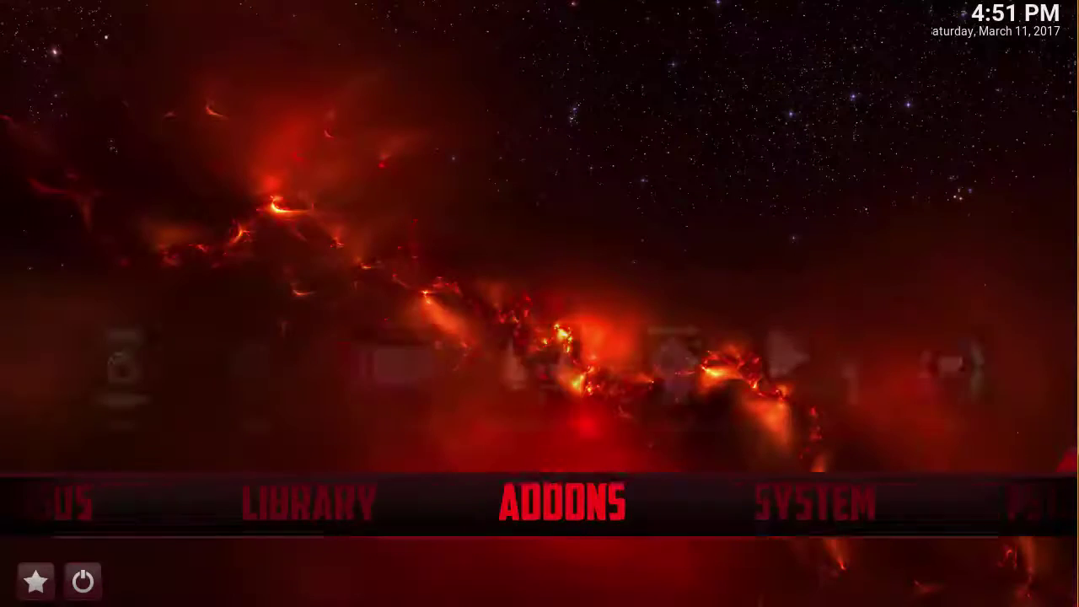
pyautogui.press('Up')
pyautogui.press('Right')
pyautogui.press('Right')
pyautogui.press('Right')
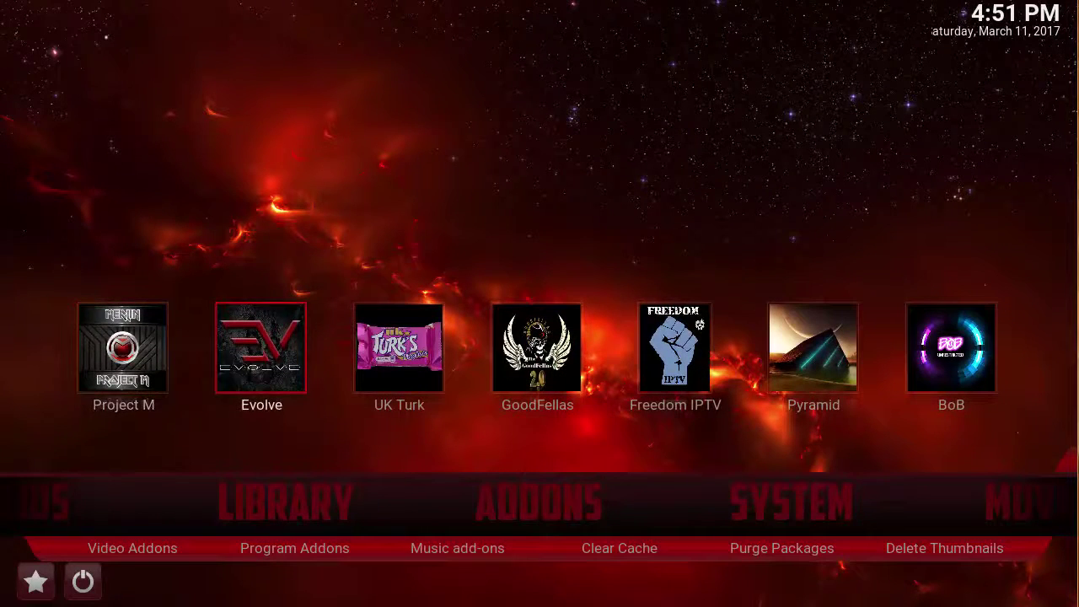
pyautogui.press('Right')
pyautogui.press('Left')
pyautogui.press('Left')
pyautogui.press('Left')
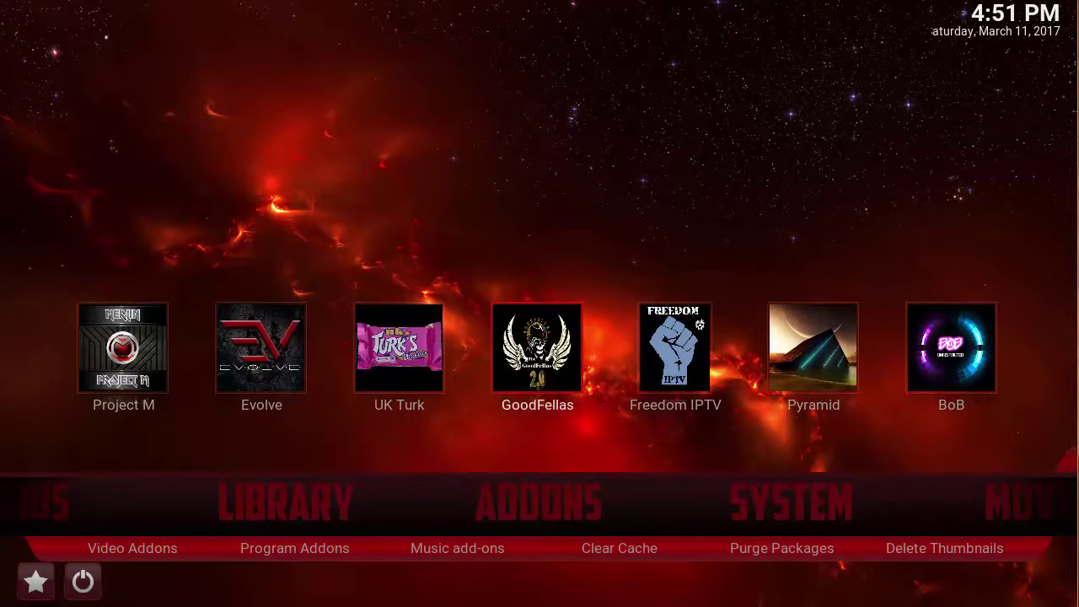
pyautogui.press('Right')
pyautogui.press('Right')
pyautogui.press('Right')
pyautogui.press('Right')
pyautogui.press('Right')
pyautogui.press('Right')
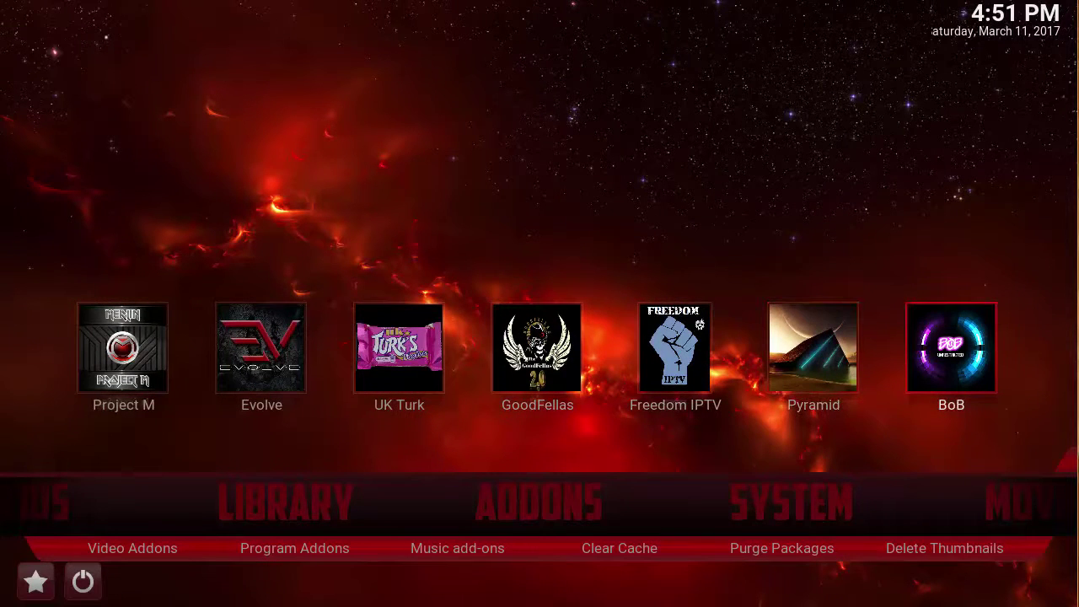
pyautogui.press('Left')
pyautogui.press('Left')
pyautogui.press('Left')
pyautogui.press('Right')
pyautogui.press('Right')
pyautogui.press('Right')
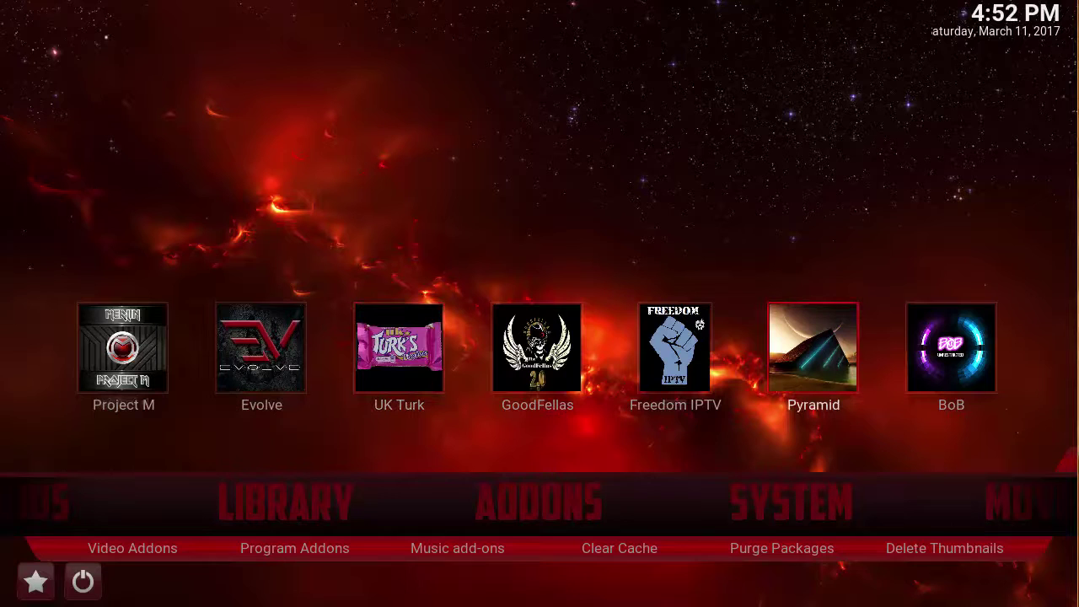
pyautogui.press('Right')
pyautogui.press('Left')
pyautogui.press('Return')
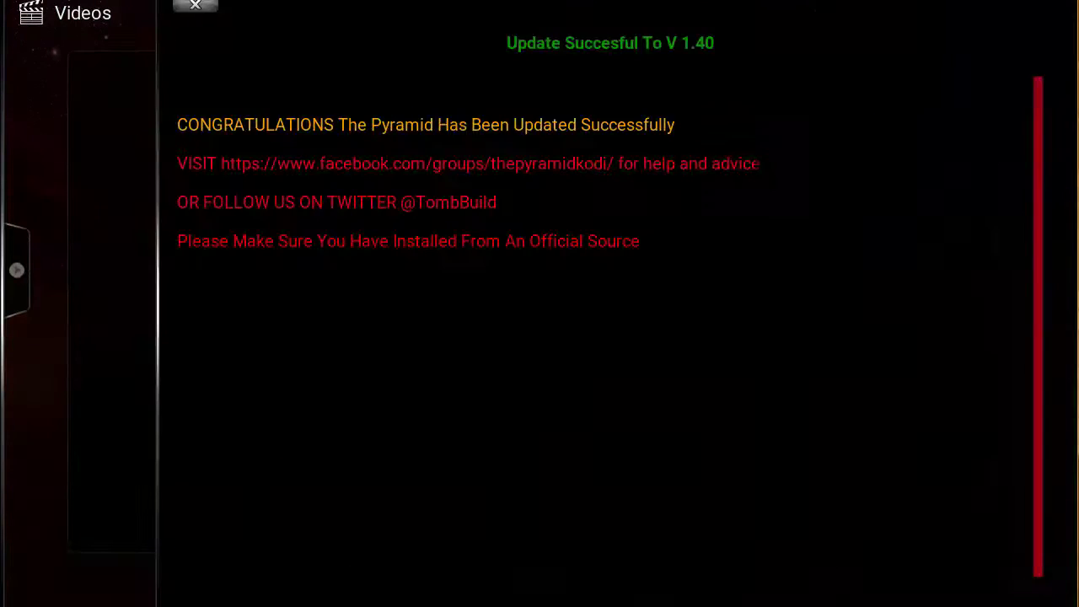
pyautogui.press('Escape')
pyautogui.press('Down')
pyautogui.press('Down')
pyautogui.press('Down')
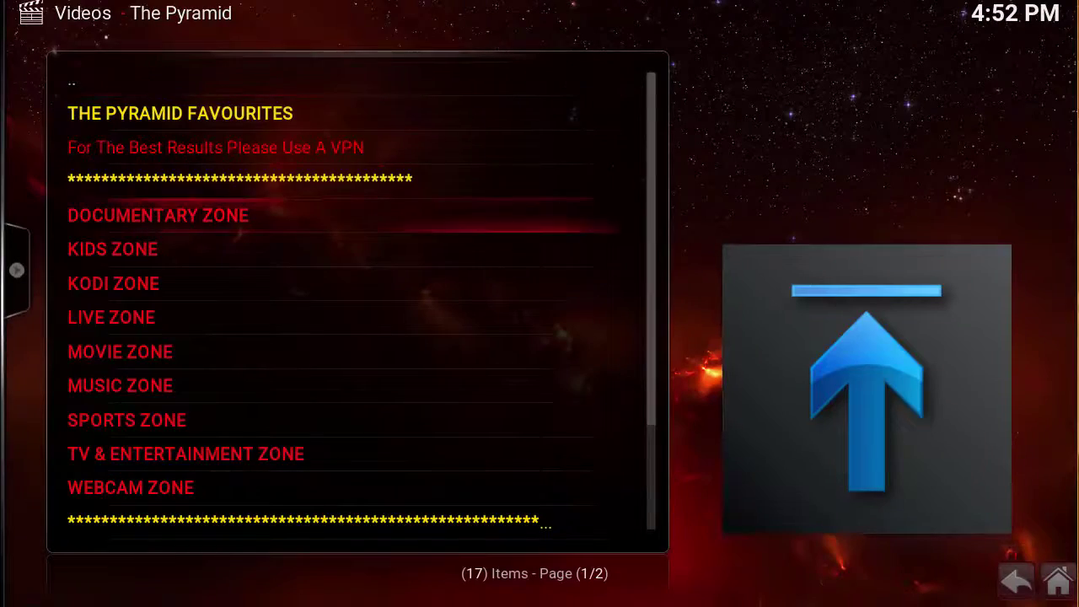
pyautogui.press('Down')
pyautogui.press('Down')
pyautogui.press('Down')
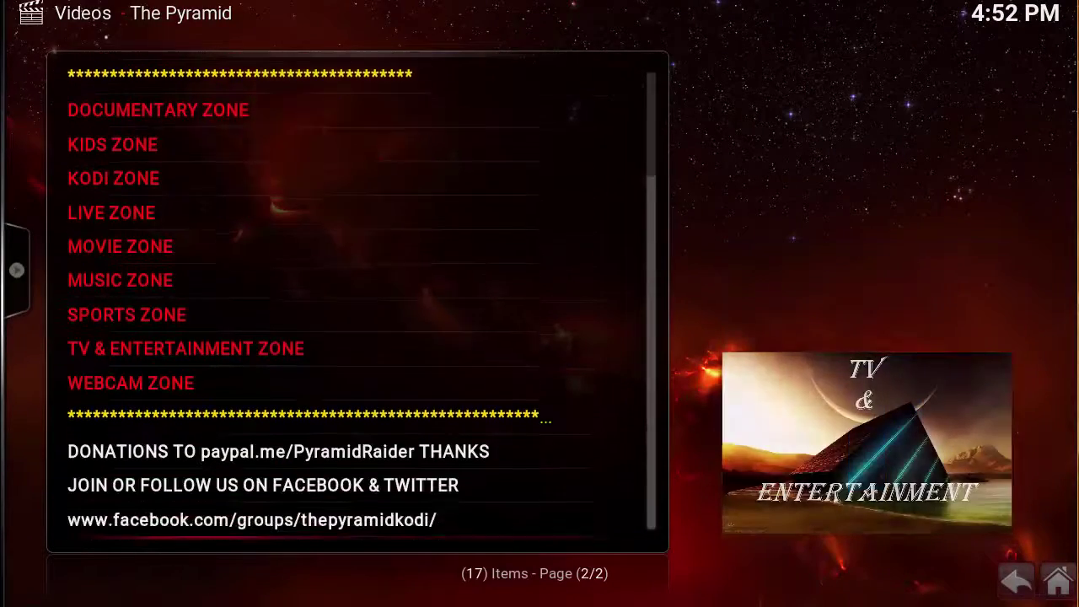
pyautogui.press('Down')
pyautogui.press('Up')
pyautogui.press('Up')
pyautogui.press('Up')
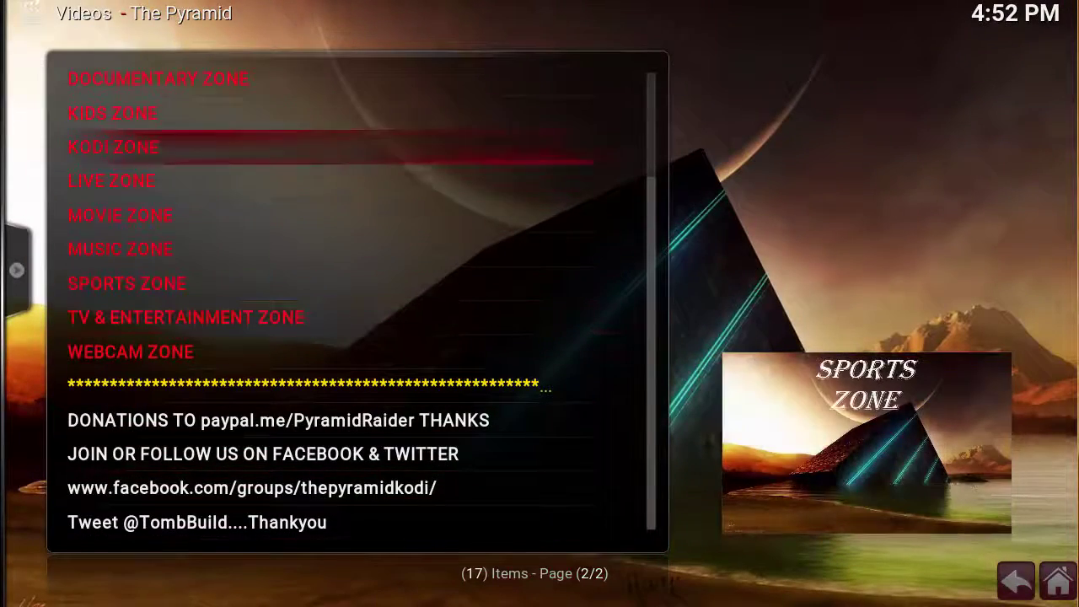
pyautogui.press('Up')
pyautogui.press('Escape')
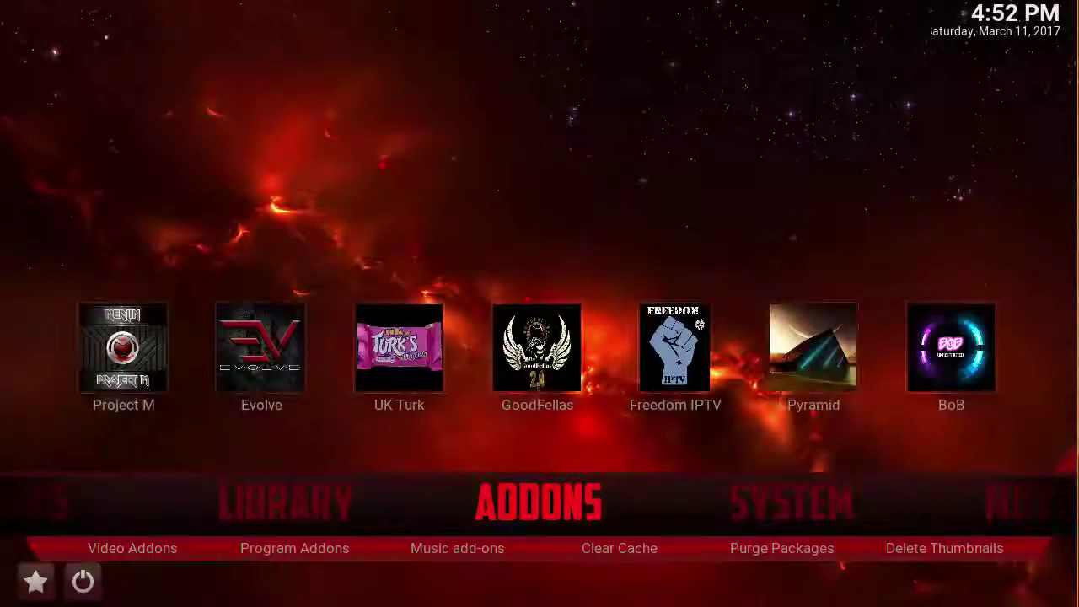
# Step: Exit Pyramid and move the home menu across System to the Movies section
pyautogui.press('Down')
pyautogui.press('Up')
pyautogui.press('Right')
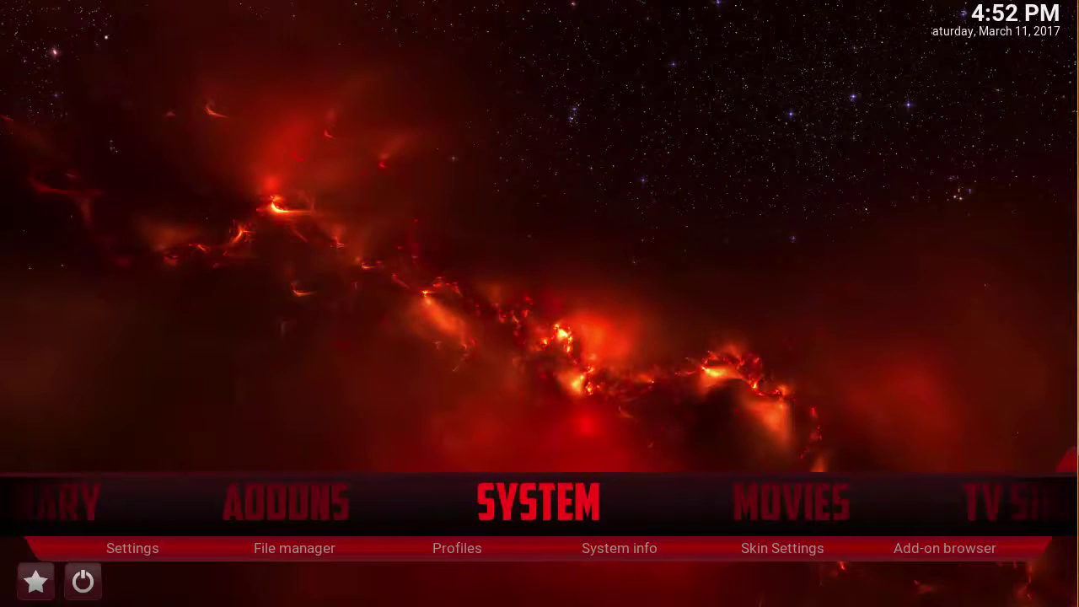
pyautogui.press('Right')
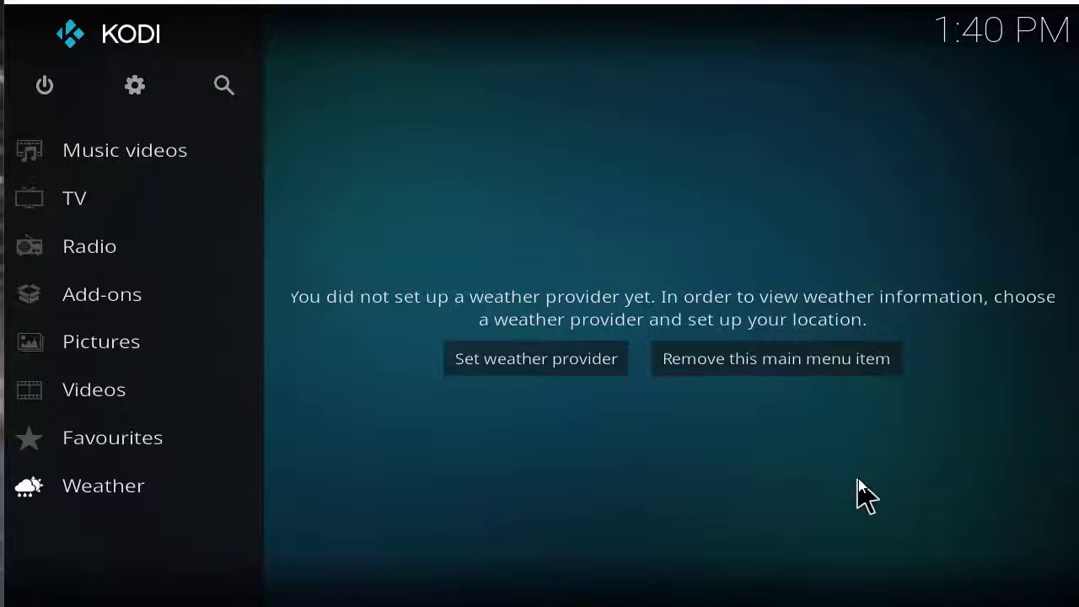
pyautogui.click(137, 90)
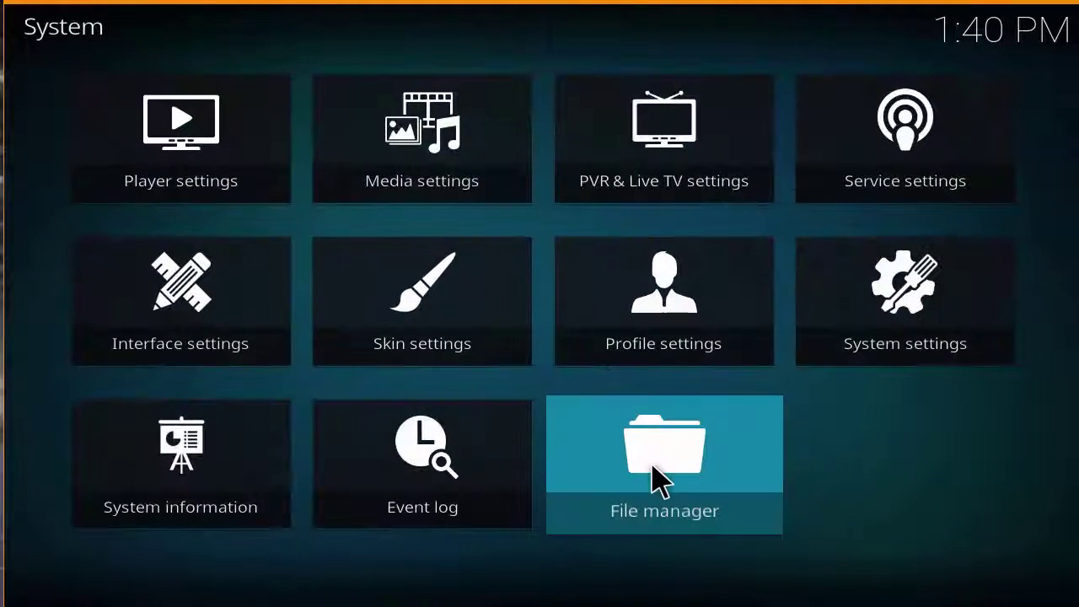
pyautogui.click(656, 477)
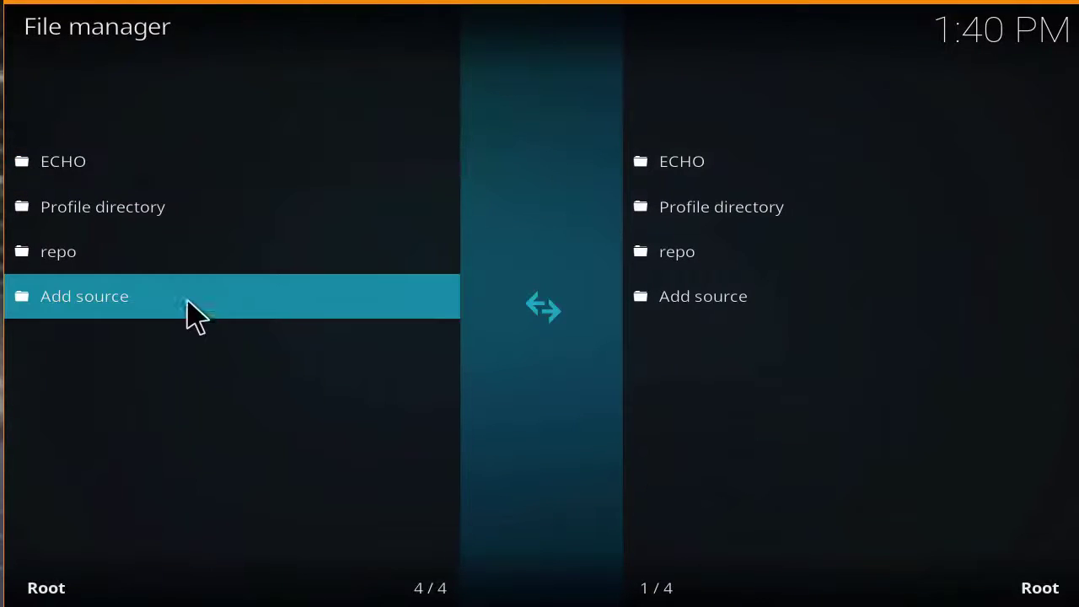
pyautogui.click(193, 320)
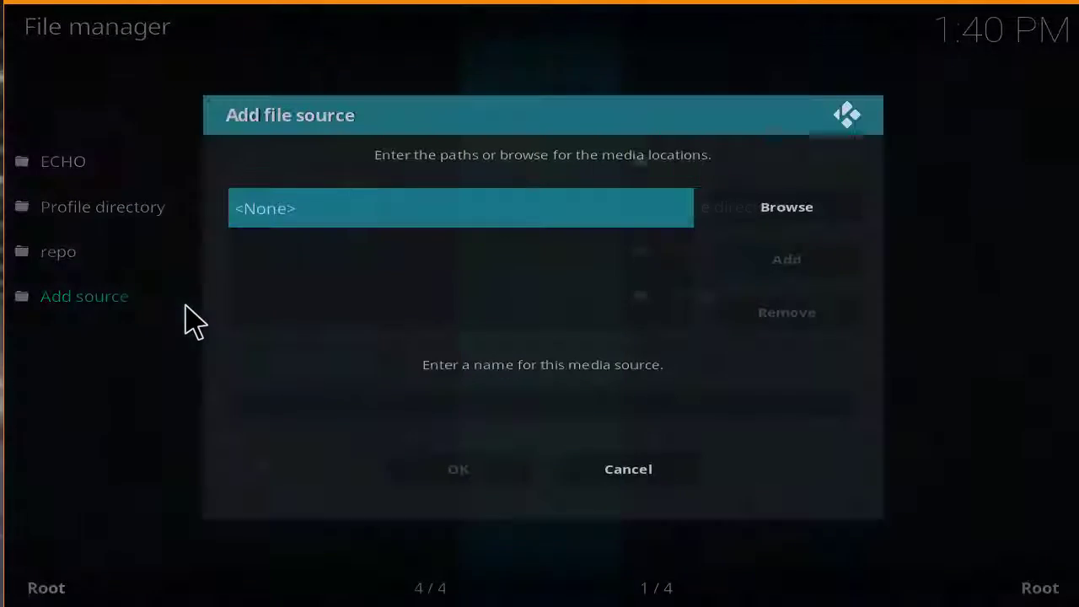
pyautogui.click(343, 226)
pyautogui.write('h')
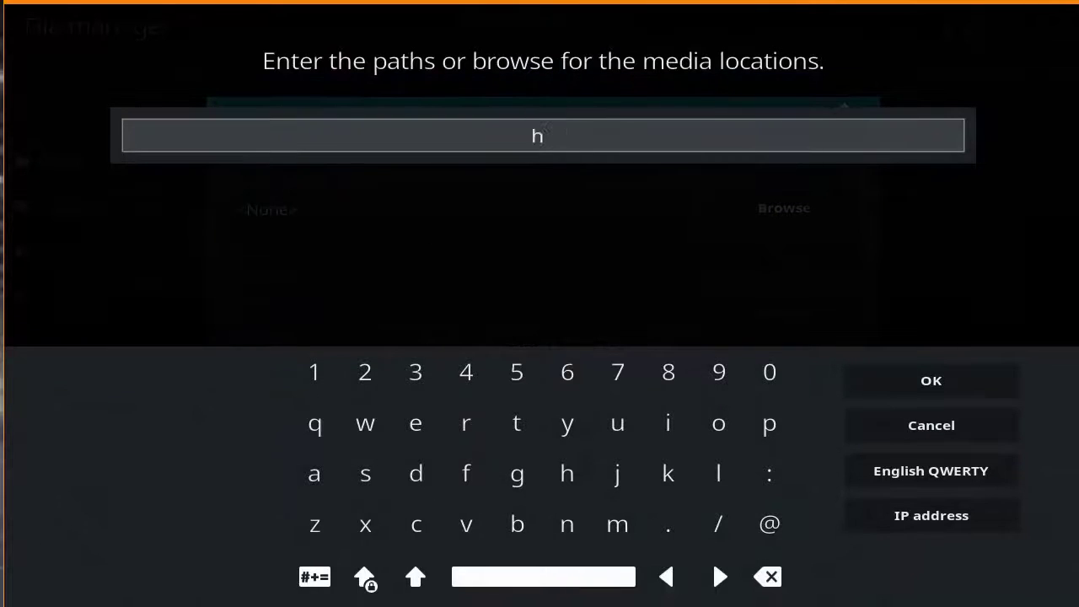
pyautogui.write('ttp:/')
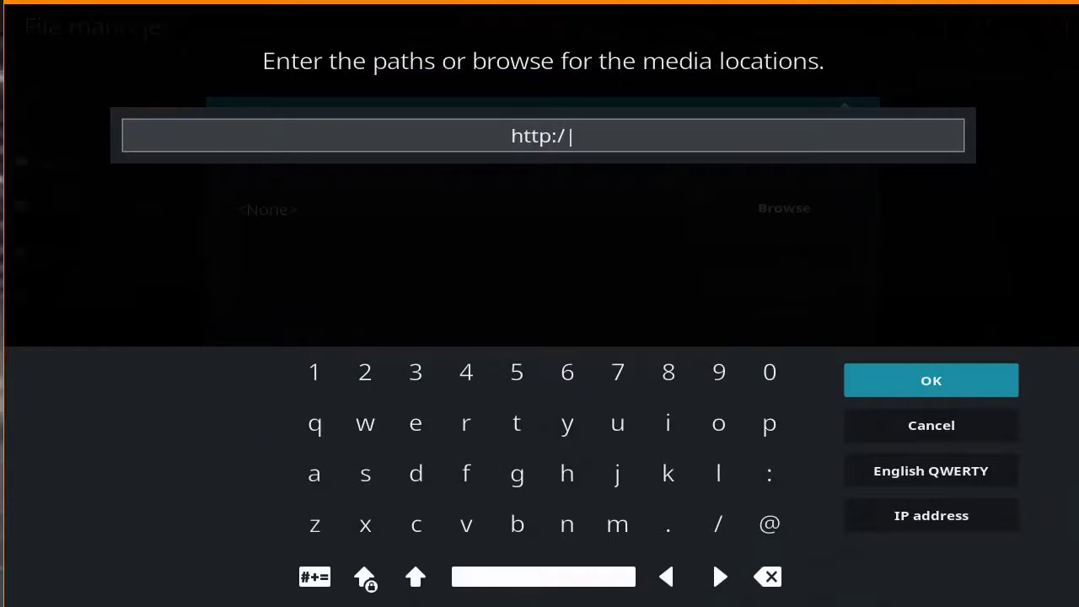
pyautogui.write('/echo')
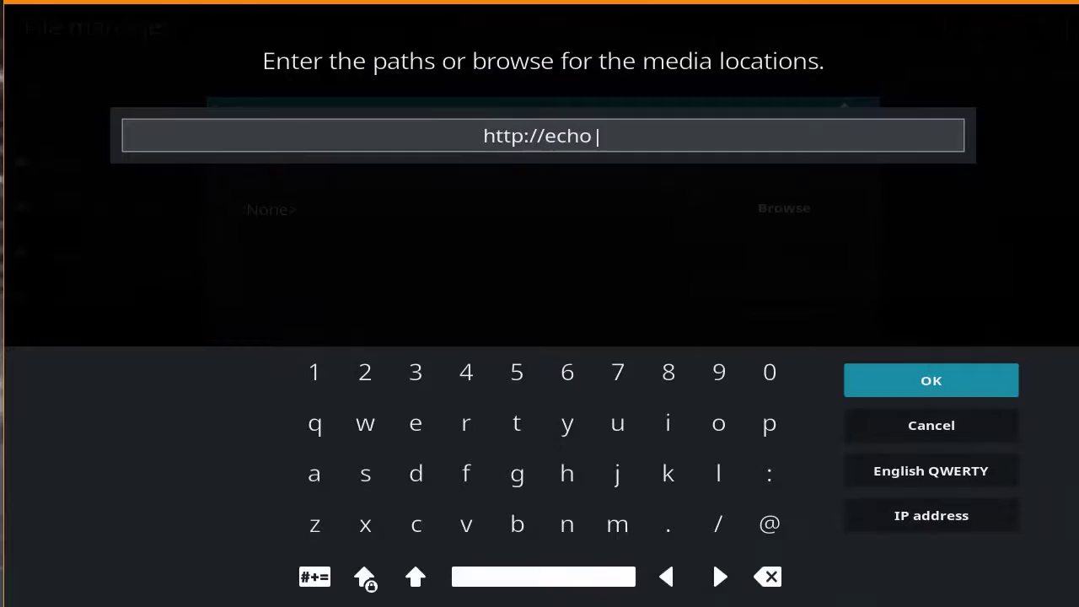
pyautogui.write('coder.com')
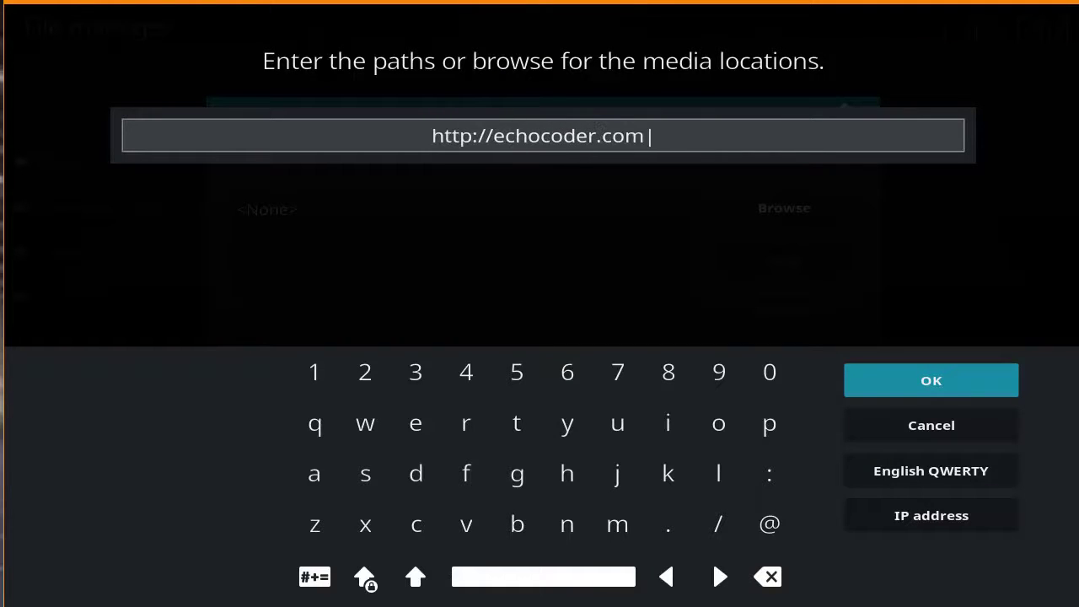
pyautogui.write('/repo')
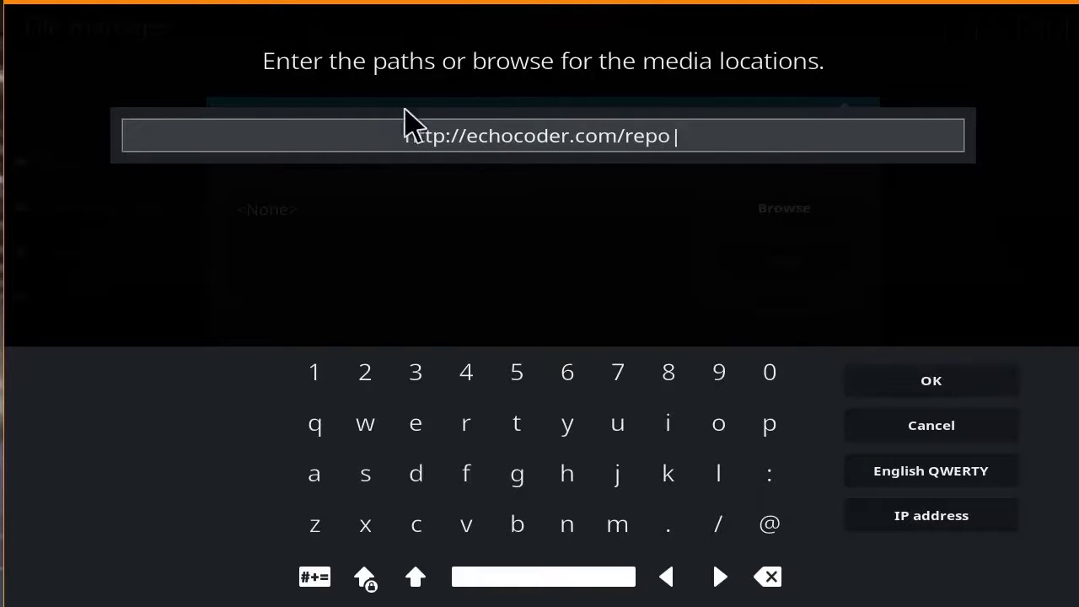
pyautogui.click(911, 376)
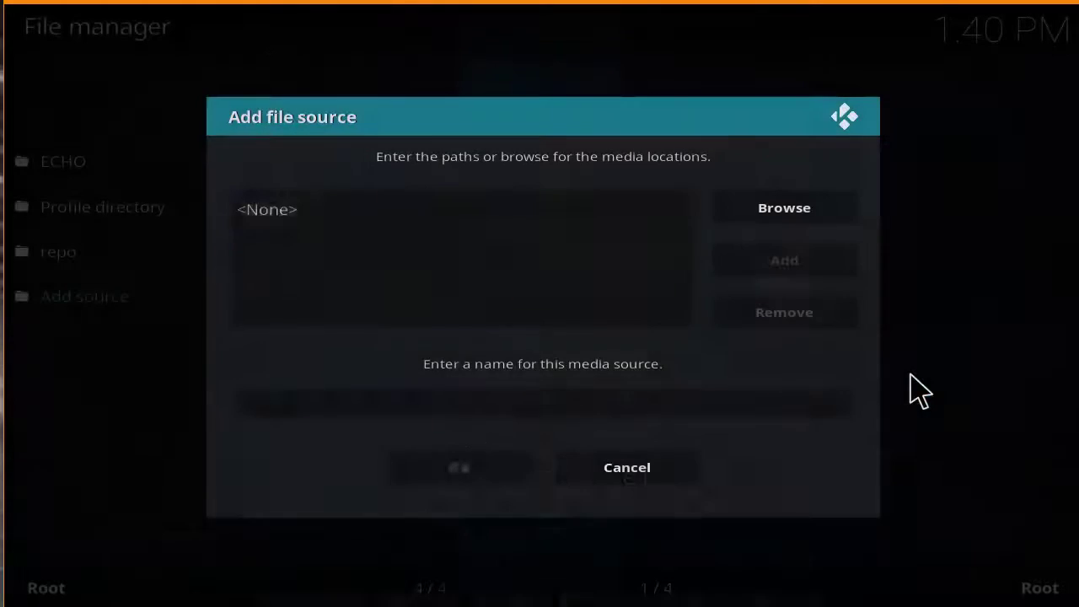
# Step: Name the source ECHO and confirm adding it
pyautogui.click(607, 396)
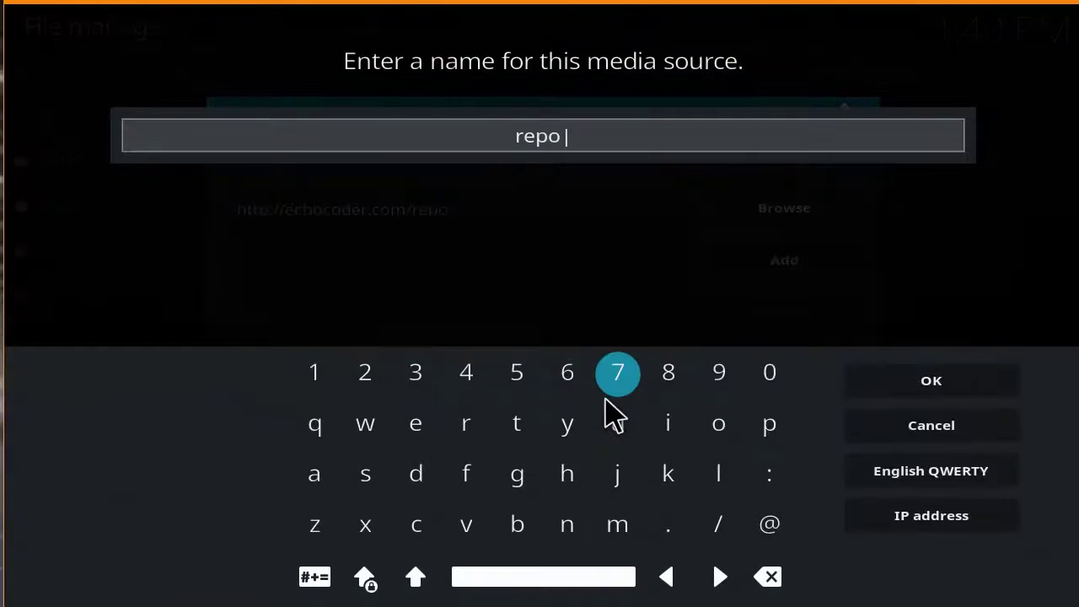
pyautogui.press('BackSpace')
pyautogui.press('BackSpace')
pyautogui.press('BackSpace')
pyautogui.write('ECHO')
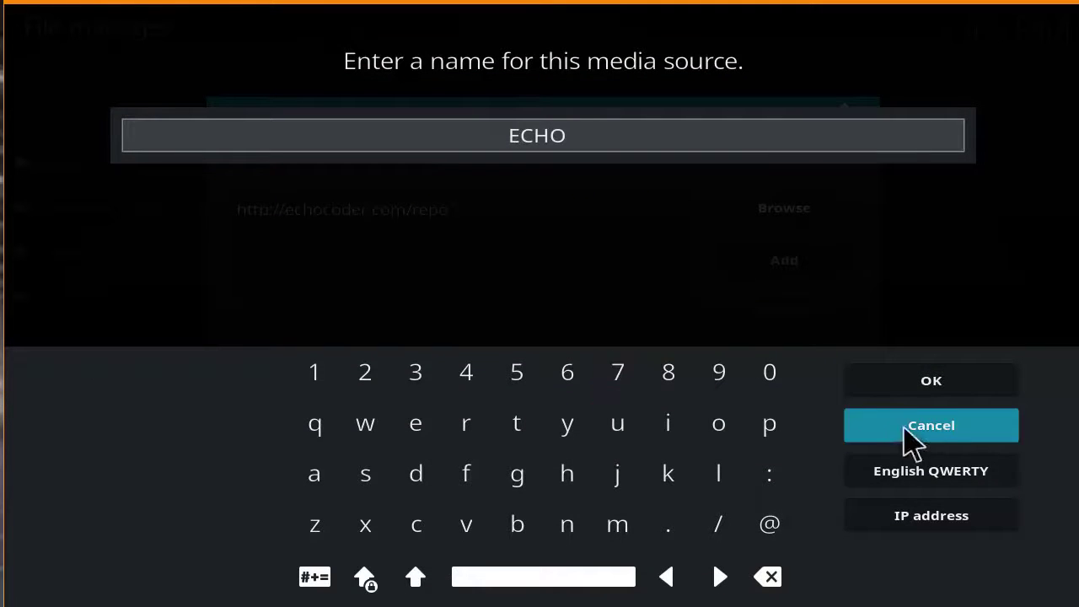
pyautogui.click(942, 390)
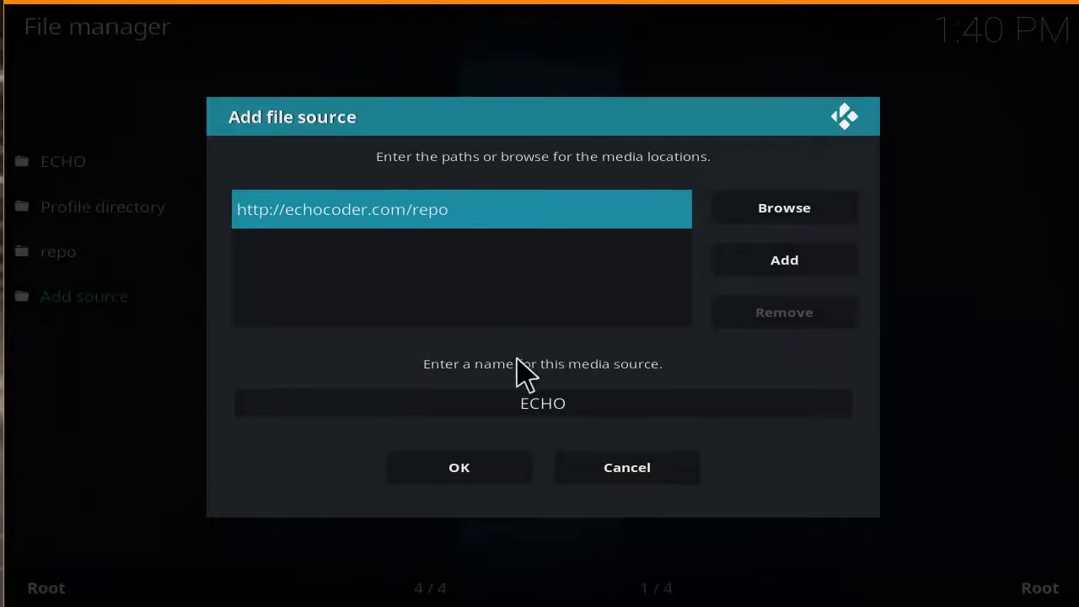
pyautogui.click(459, 470)
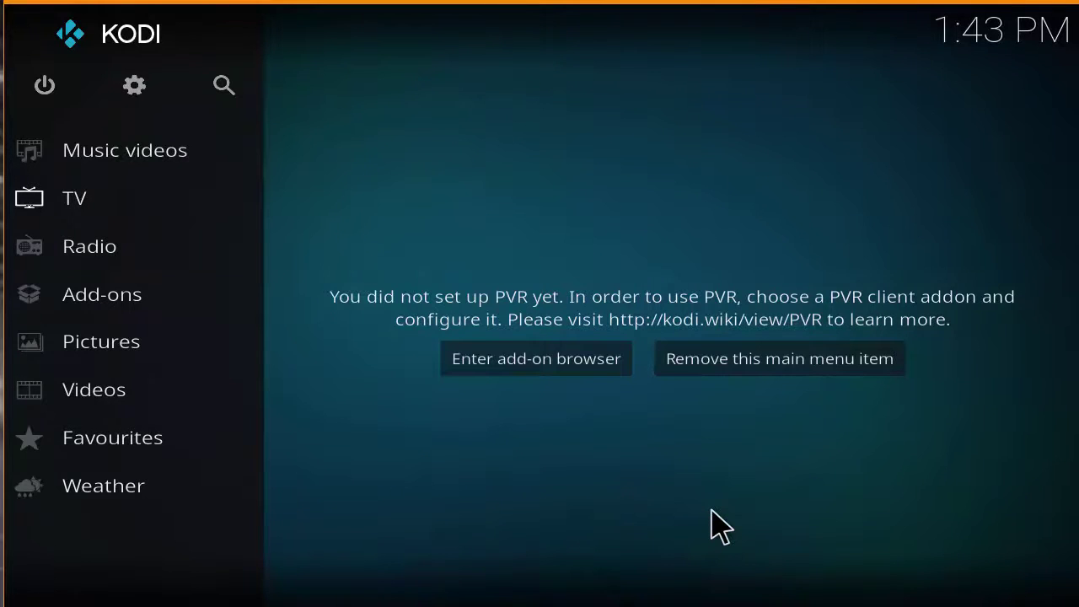
# Step: Install repository.echo-1.04.zip from the ECHO source using Install from zip file
pyautogui.click(171, 300)
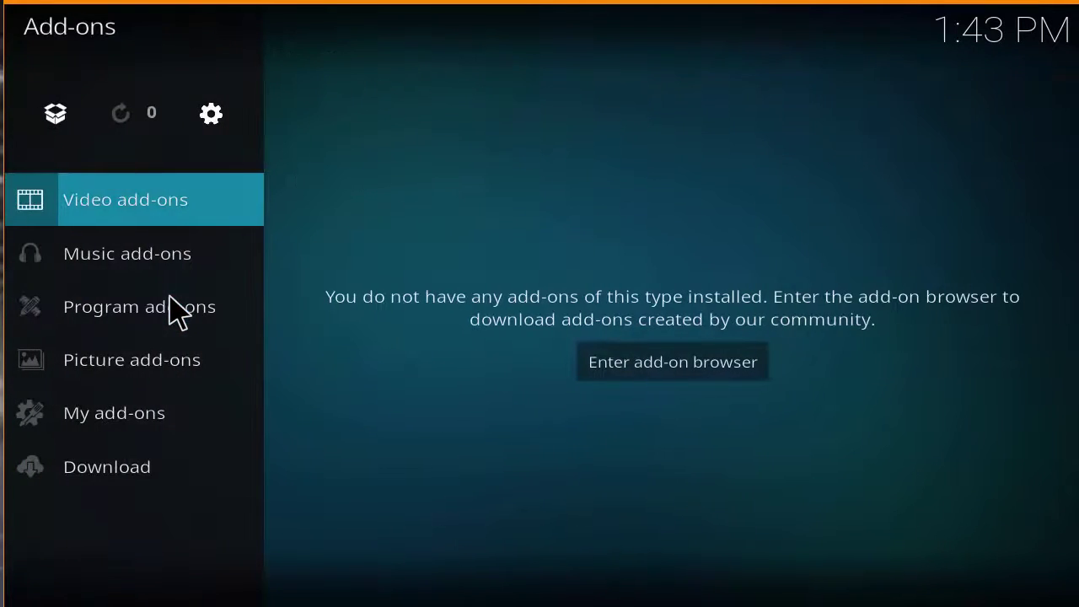
pyautogui.click(58, 118)
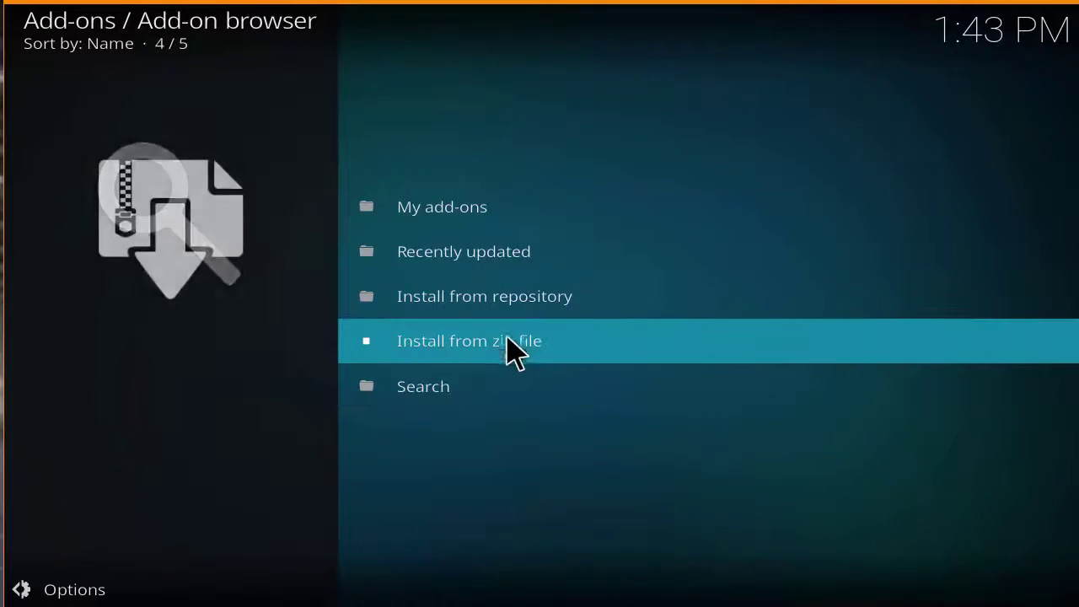
pyautogui.click(592, 357)
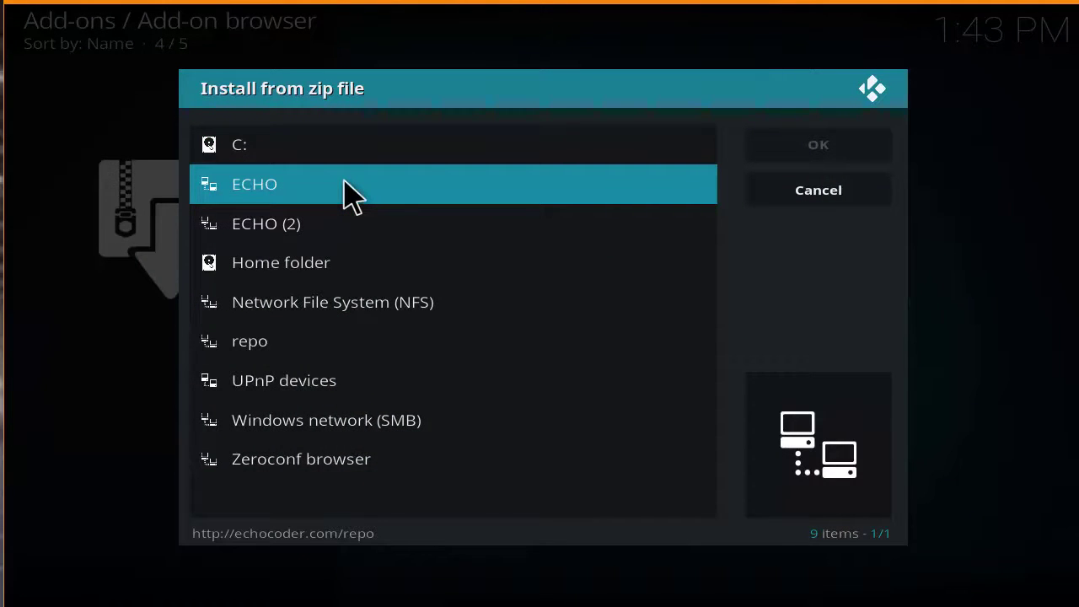
pyautogui.click(343, 183)
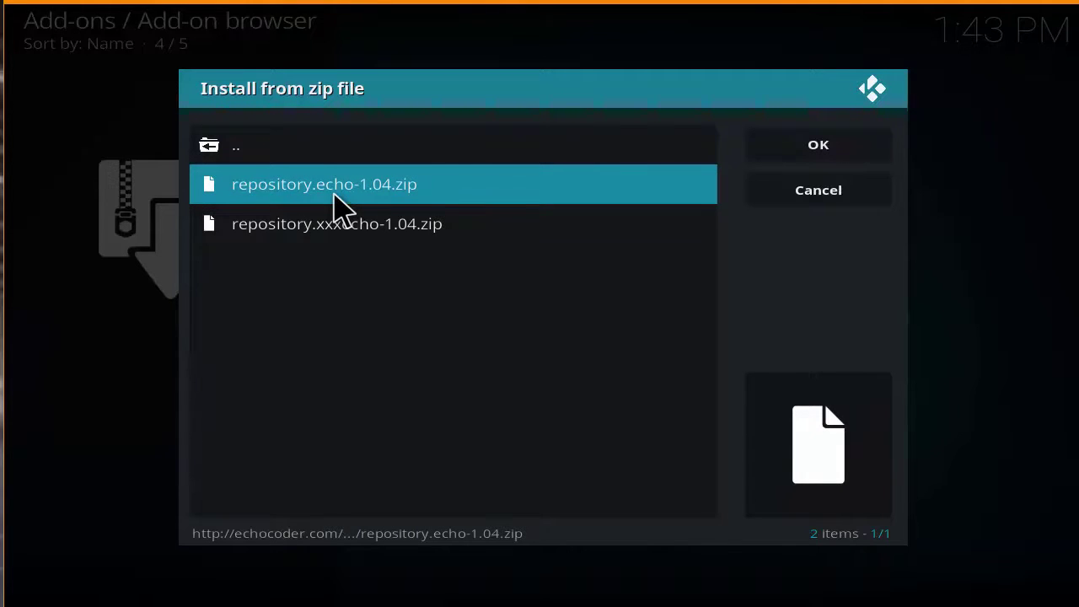
pyautogui.click(366, 194)
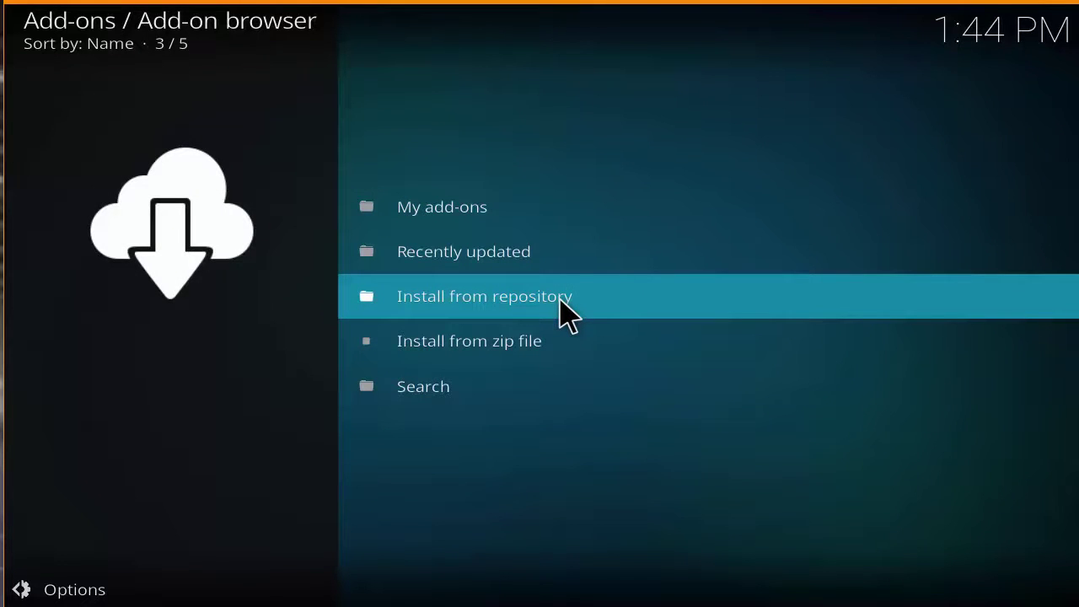
# Step: Install ECHO Wizard from the ECHO Repository's Program add-ons, then back out to Add-ons
pyautogui.click(561, 303)
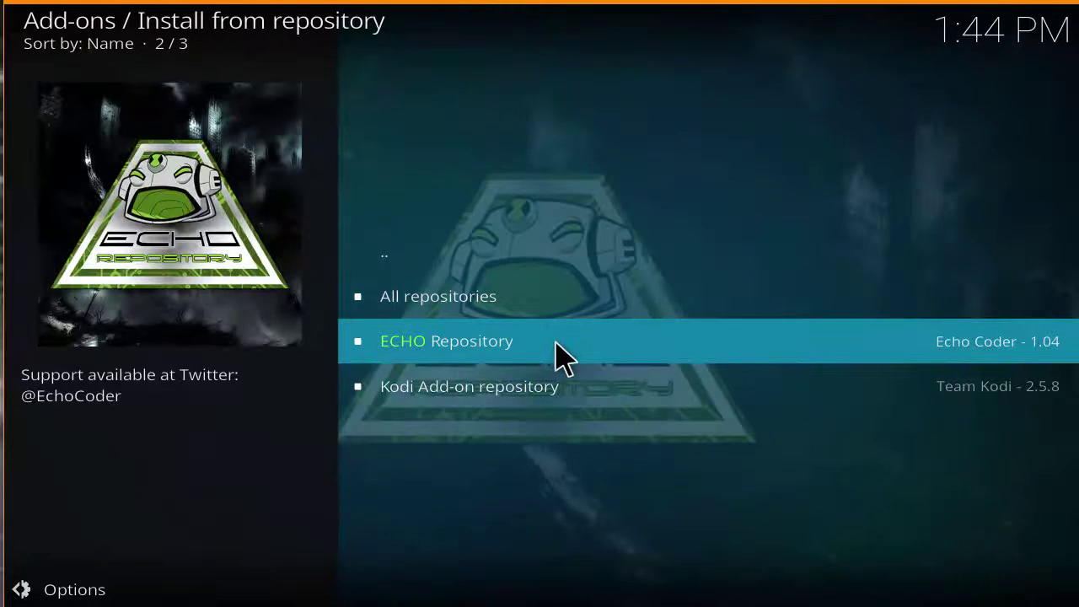
pyautogui.click(556, 342)
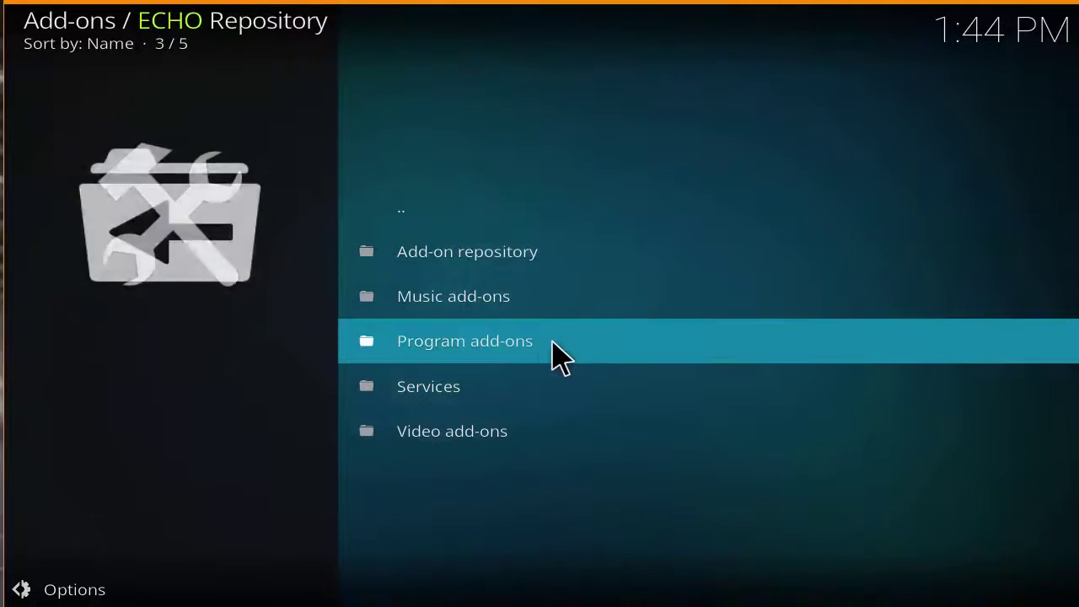
pyautogui.click(543, 354)
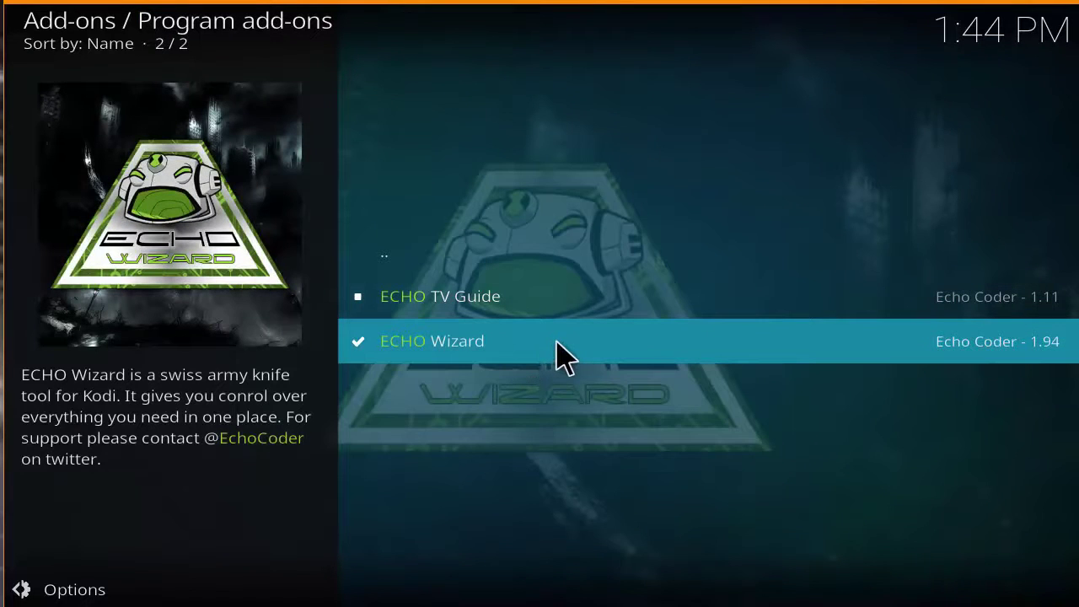
pyautogui.click(555, 344)
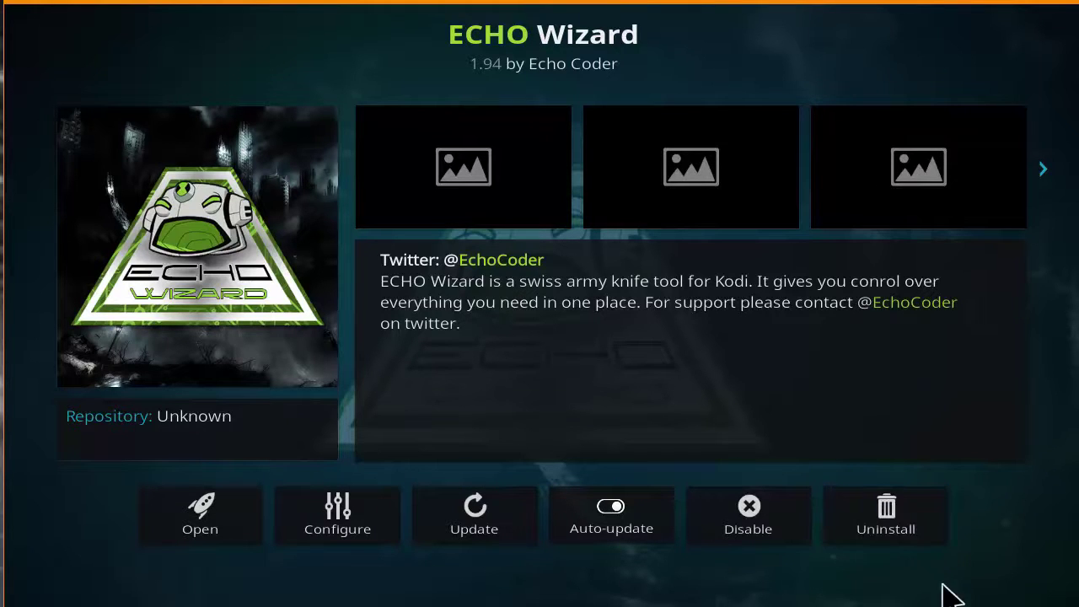
pyautogui.press('Escape')
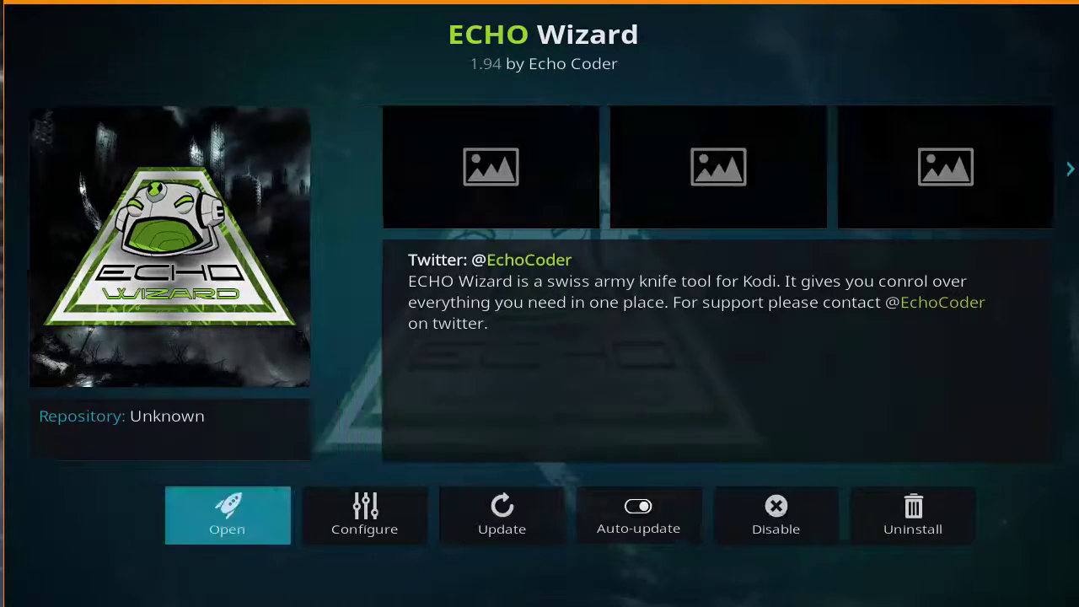
pyautogui.press('Escape')
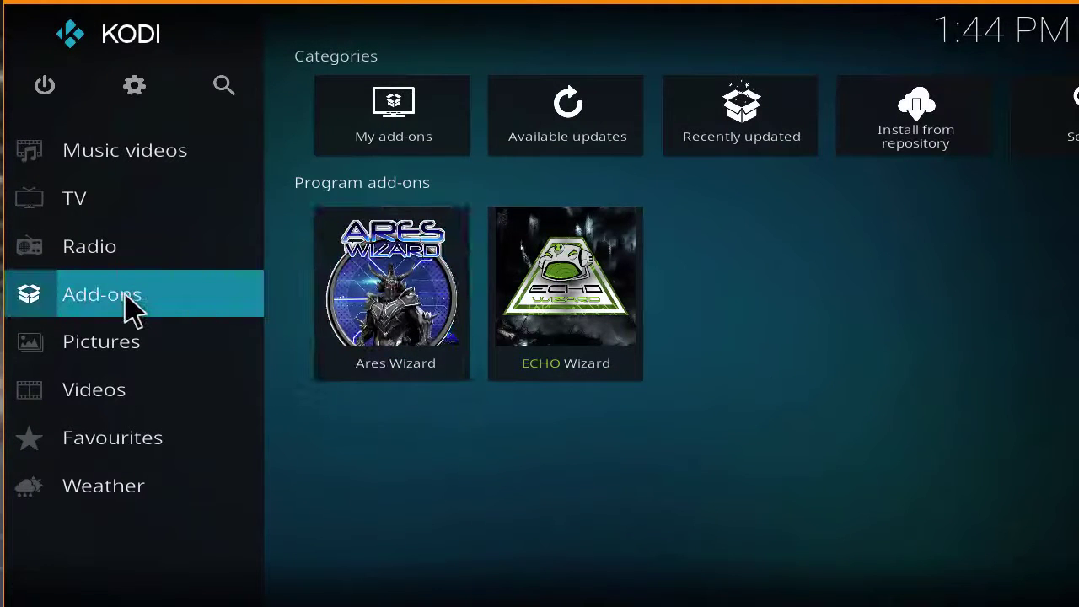
# Step: Launch ECHO Wizard, open COMMUNITY BUILDS and select the 2nd - TOP TUTORIALS builder
pyautogui.click(627, 316)
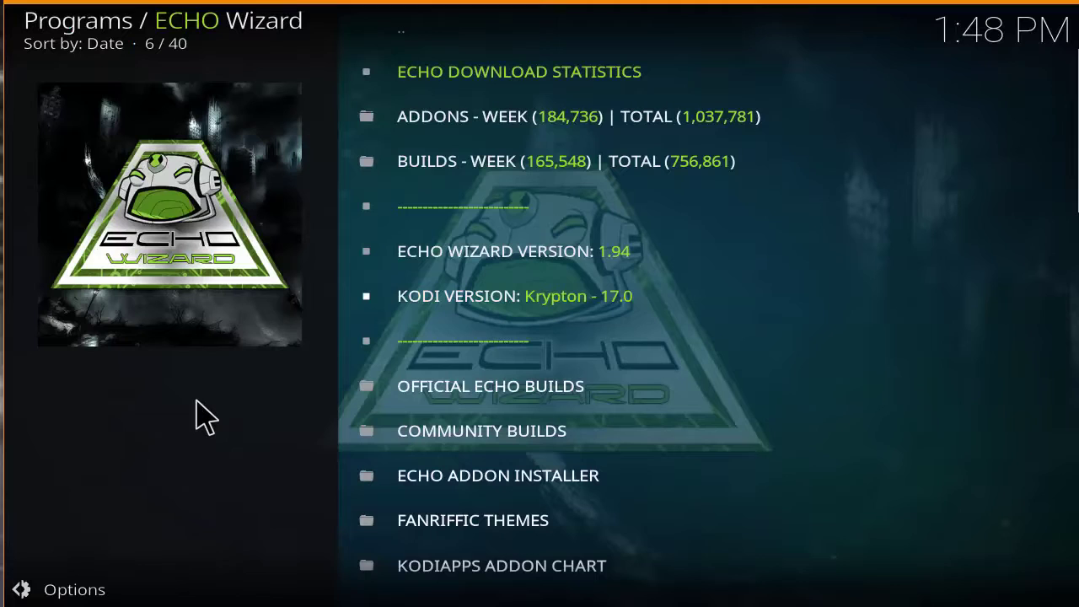
pyautogui.press('Up')
pyautogui.press('Up')
pyautogui.press('Up')
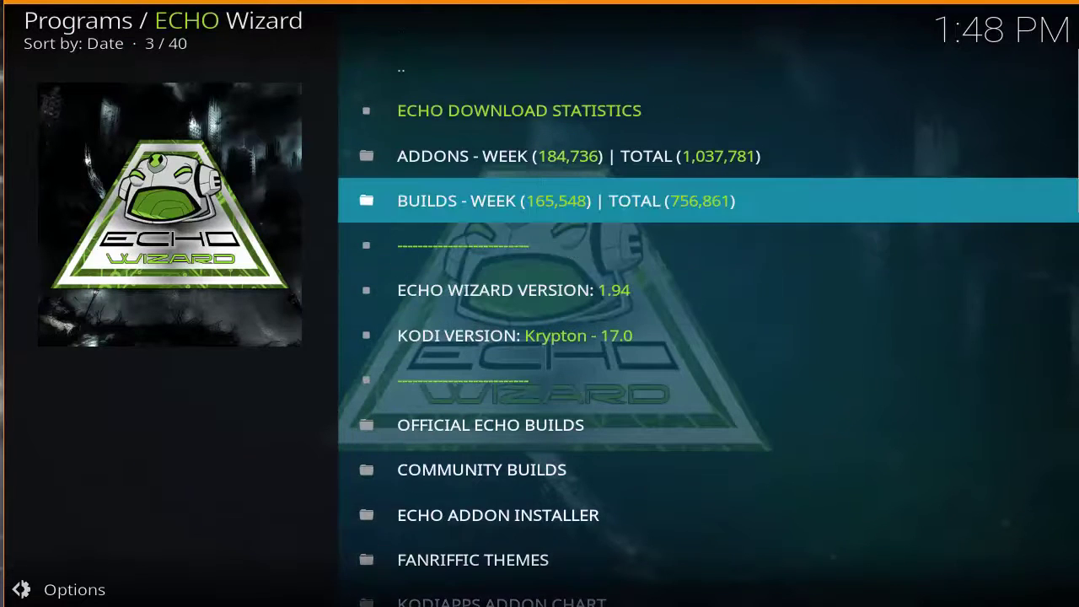
pyautogui.press('Down')
pyautogui.press('Down')
pyautogui.press('Down')
pyautogui.press('Down')
pyautogui.press('Down')
pyautogui.press('Down')
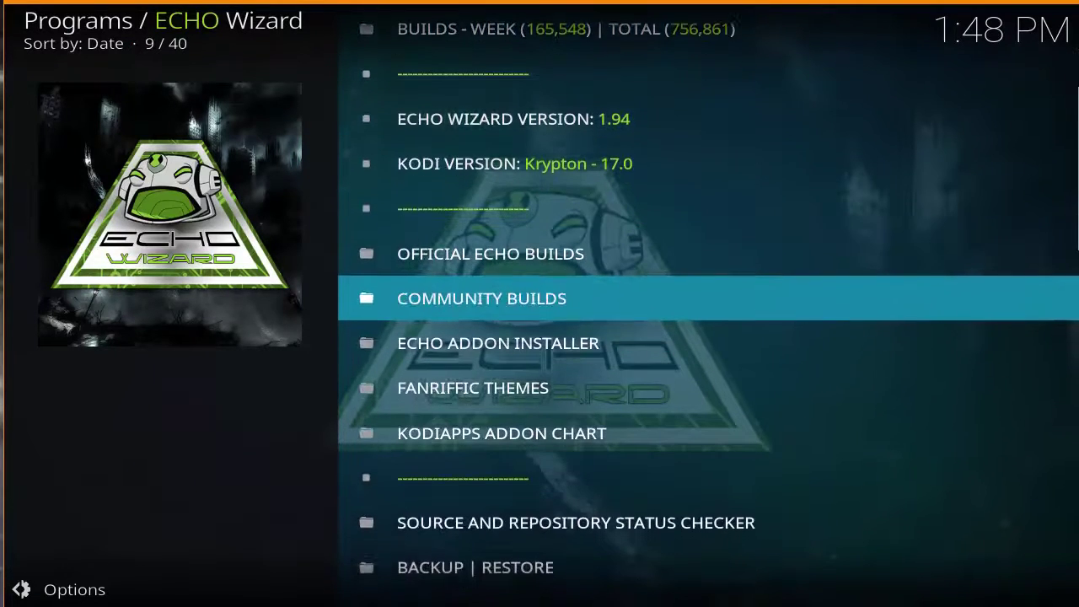
pyautogui.press('Up')
pyautogui.press('Up')
pyautogui.press('Up')
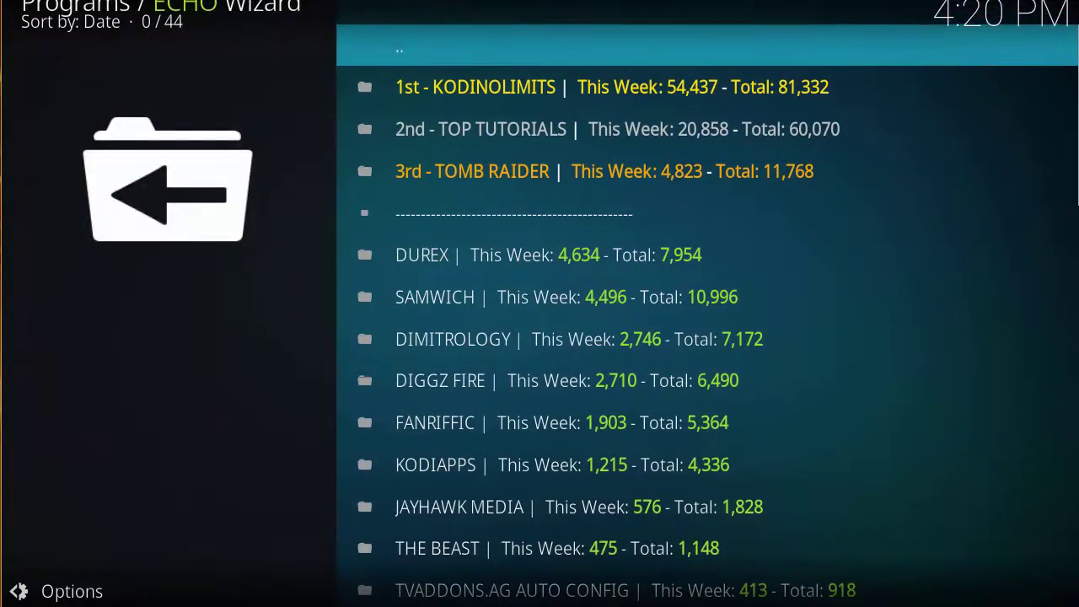
pyautogui.press('Down')
pyautogui.press('Down')
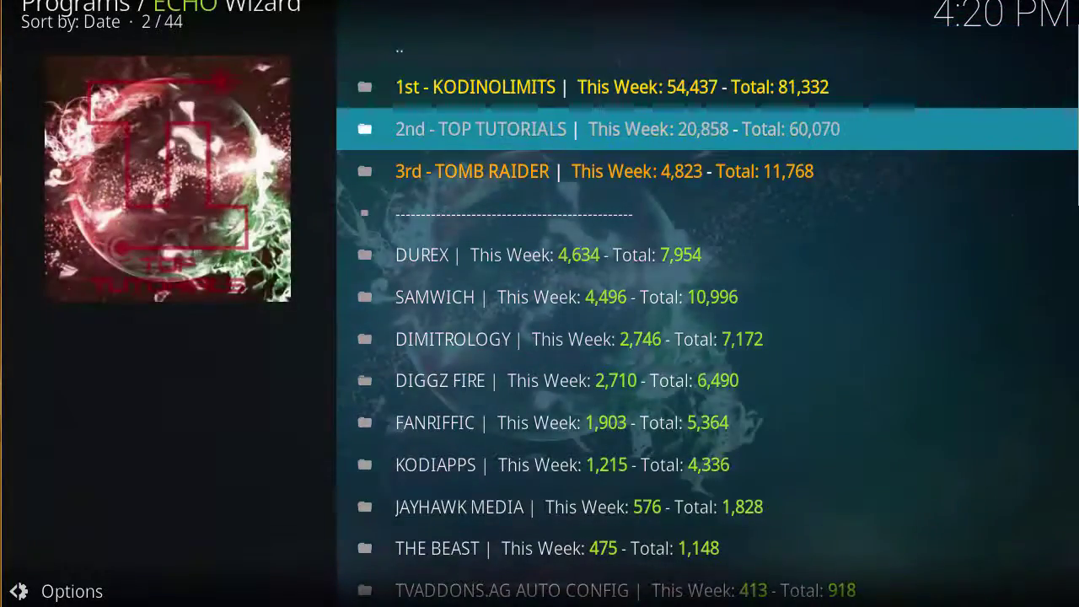
pyautogui.press('Return')
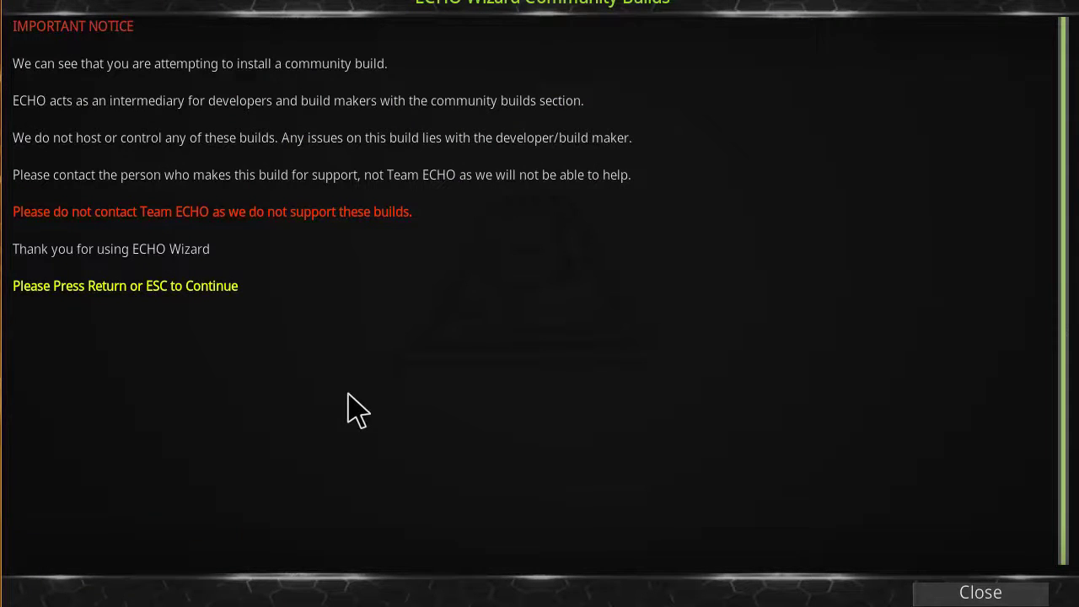
# Step: Dismiss the notice, open Ultra Tt Krypton and choose Download The Ultra Tt Krypton Now
pyautogui.press('Return')
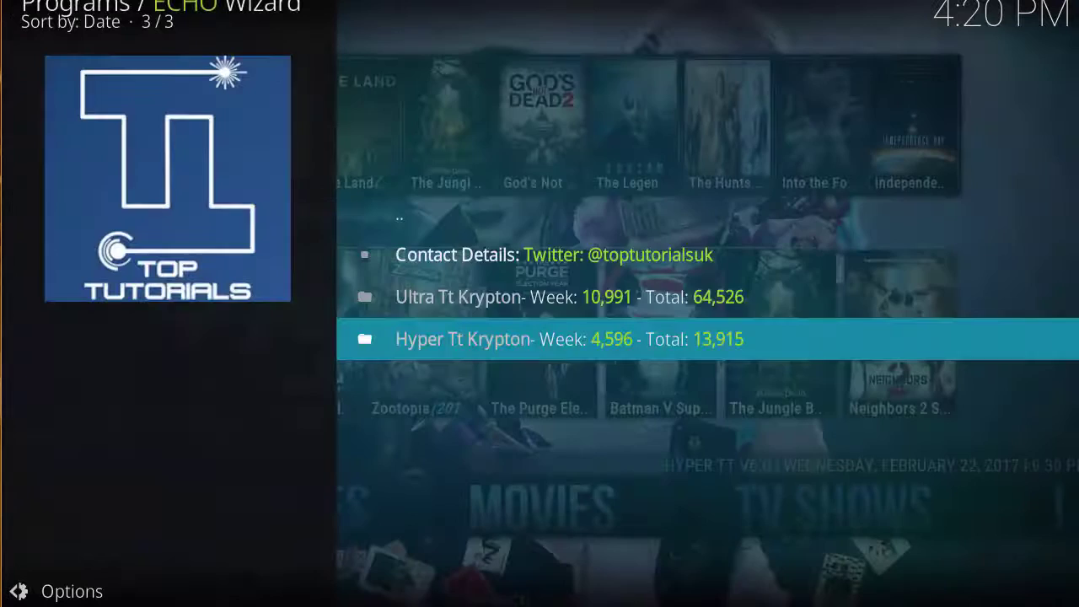
pyautogui.press('Up')
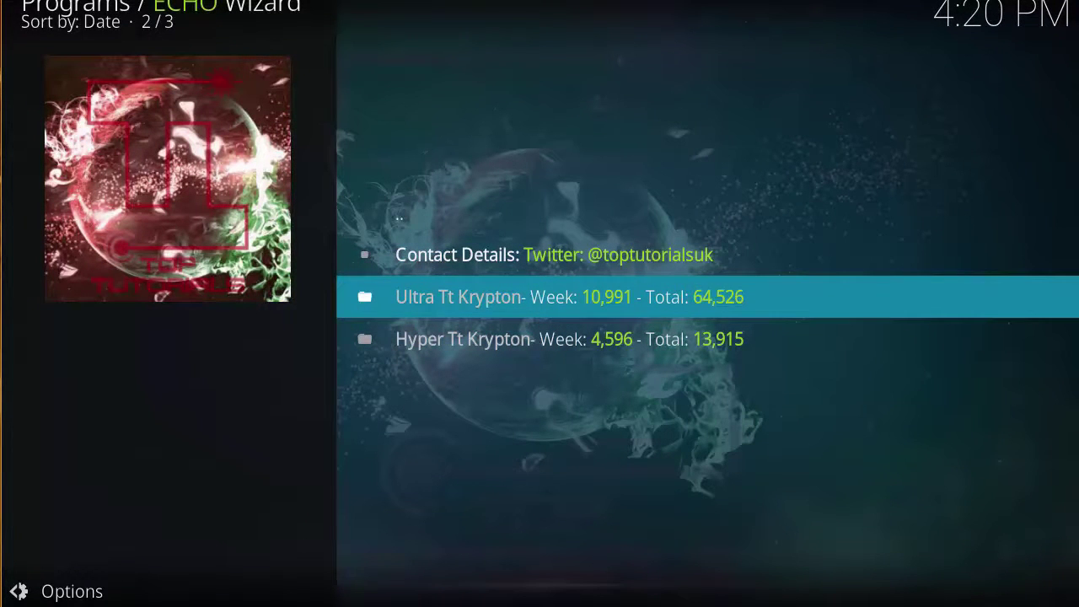
pyautogui.press('Left')
pyautogui.press('Right')
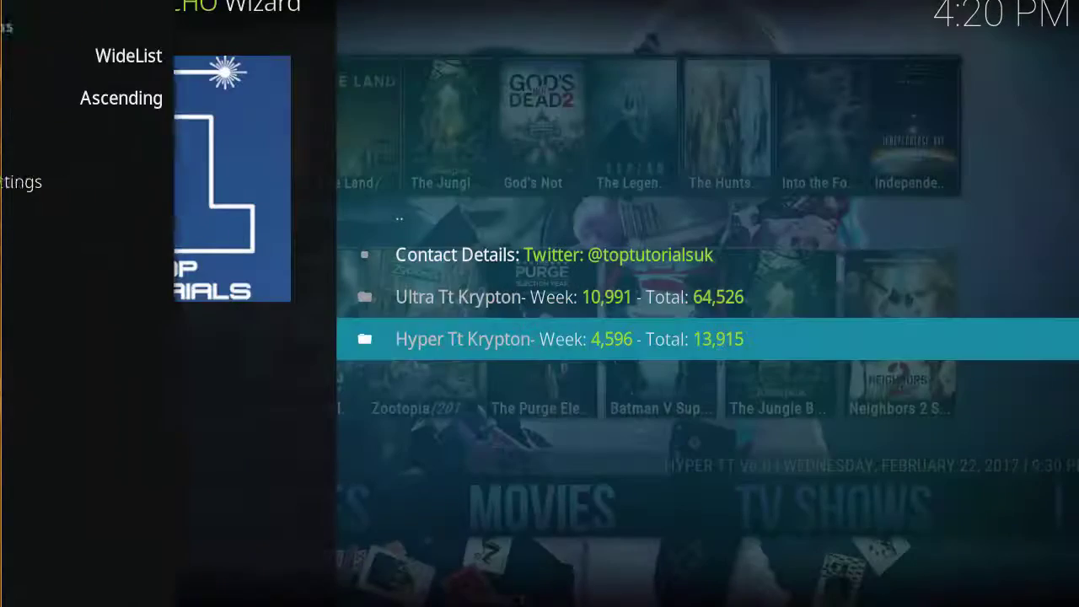
pyautogui.press('Up')
pyautogui.press('Return')
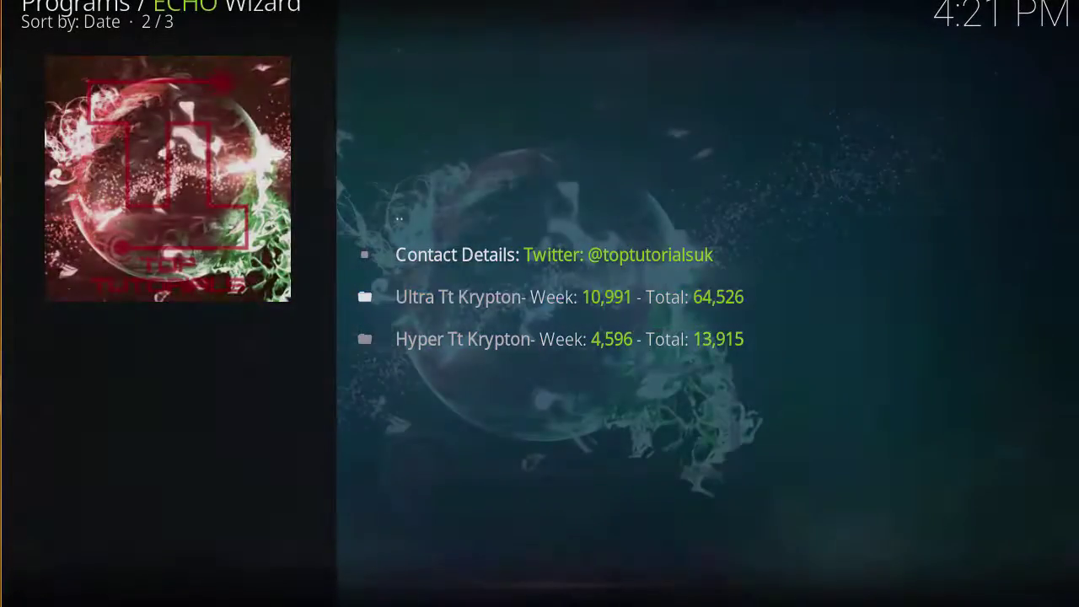
pyautogui.click(537, 213)
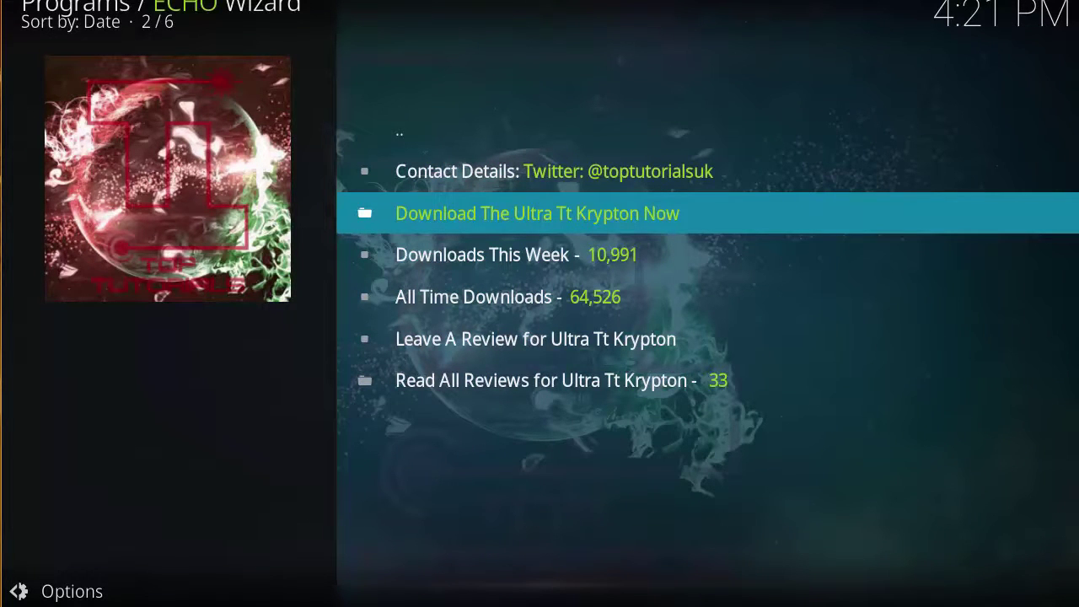
pyautogui.press('Return')
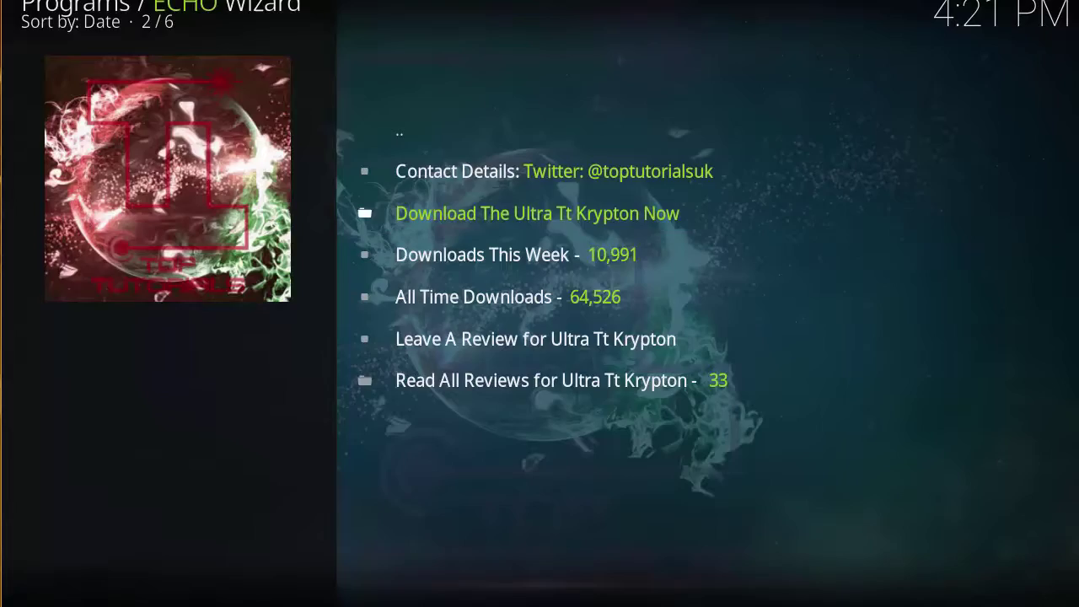